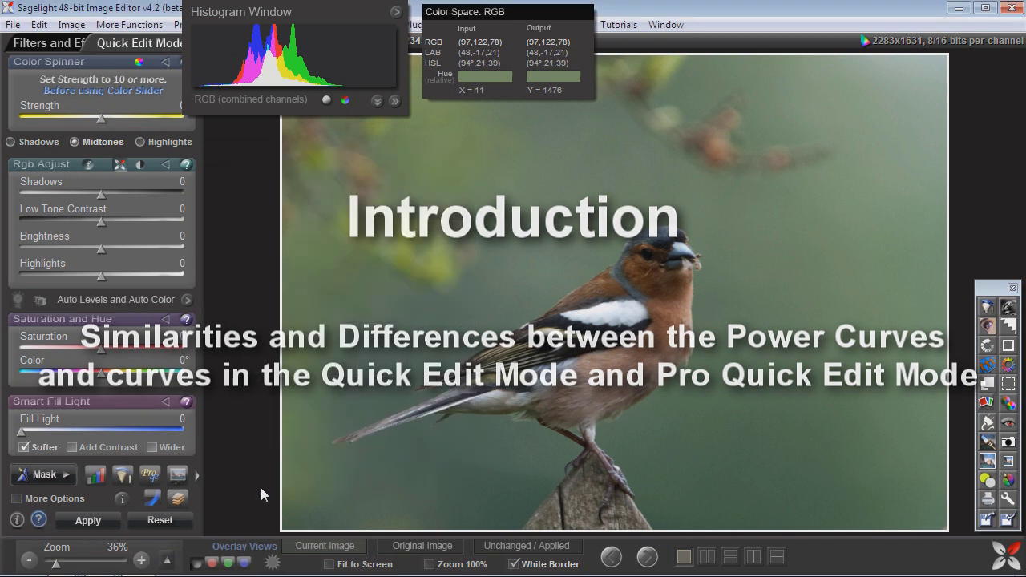
- Open Power Curves for the bird photo and move the color-space, histogram and curve windows apart
left_click(181, 24)
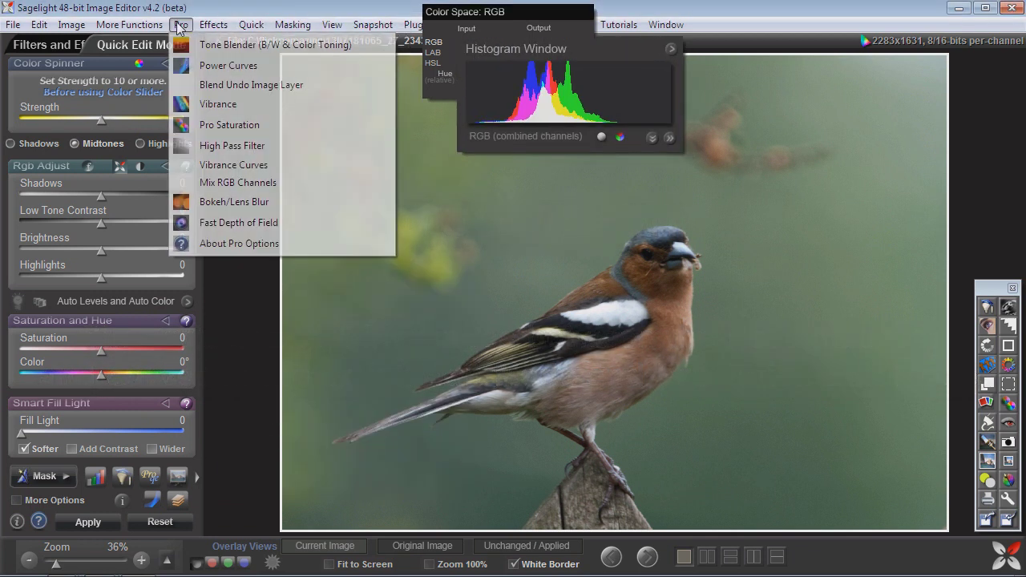
left_click(218, 67)
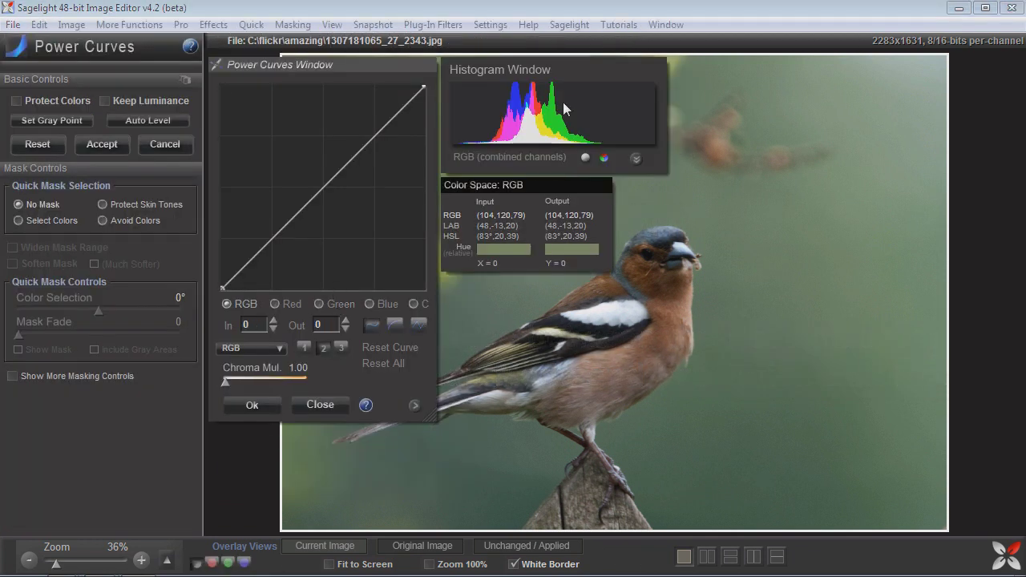
left_click_drag(553, 229, 881, 159)
left_click_drag(336, 62, 305, 69)
- Bend the Power Curves line into a steep S-shaped contrast curve and work in the LCH C*I*E color space
left_click_drag(301, 161, 314, 122)
left_click_drag(271, 164, 278, 200)
left_click_drag(313, 121, 313, 124)
left_click(385, 311)
left_click_drag(302, 184, 289, 200)
left_click(242, 355)
left_click(247, 466)
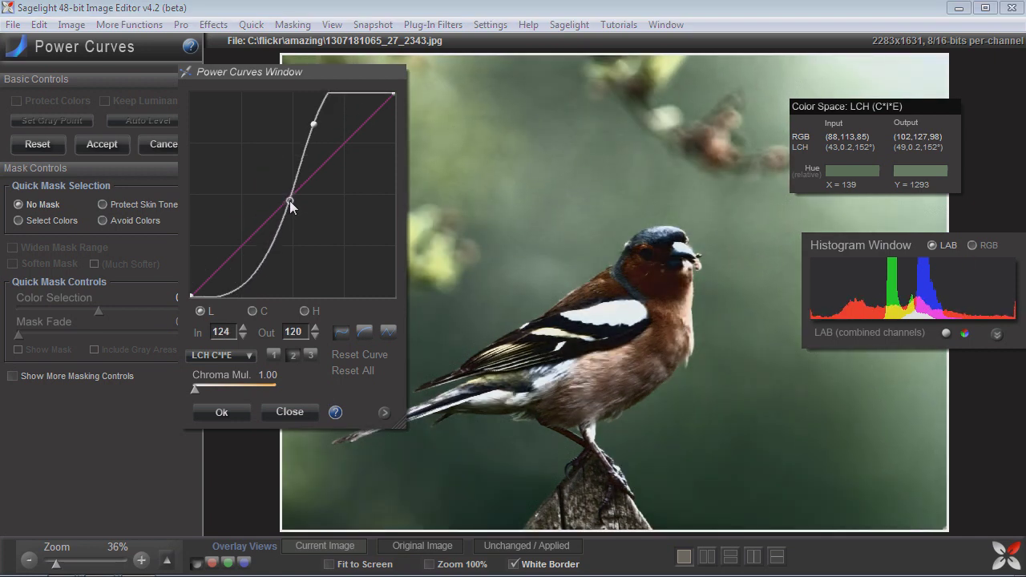
- Try the Select Colors mask on the curve with Mask Fade at about 28, and close Power Curves without applying
left_click(214, 358)
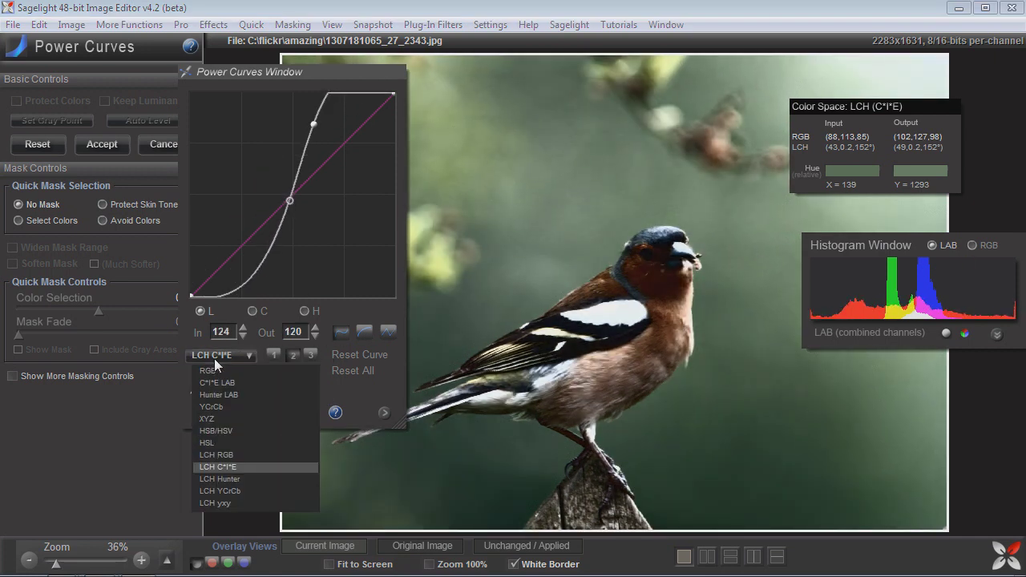
left_click(104, 245)
left_click(18, 220)
left_click(543, 217)
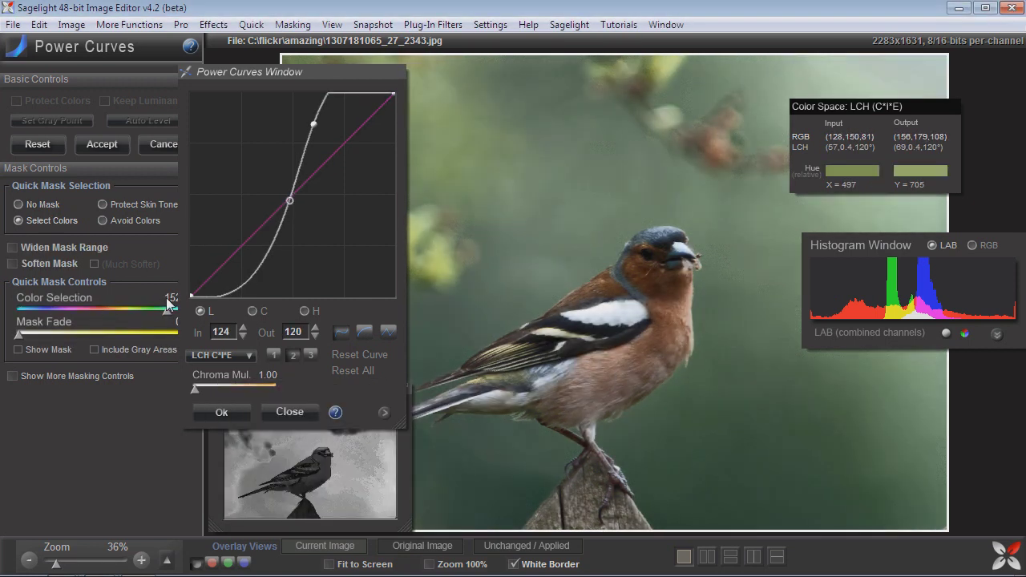
left_click(64, 331)
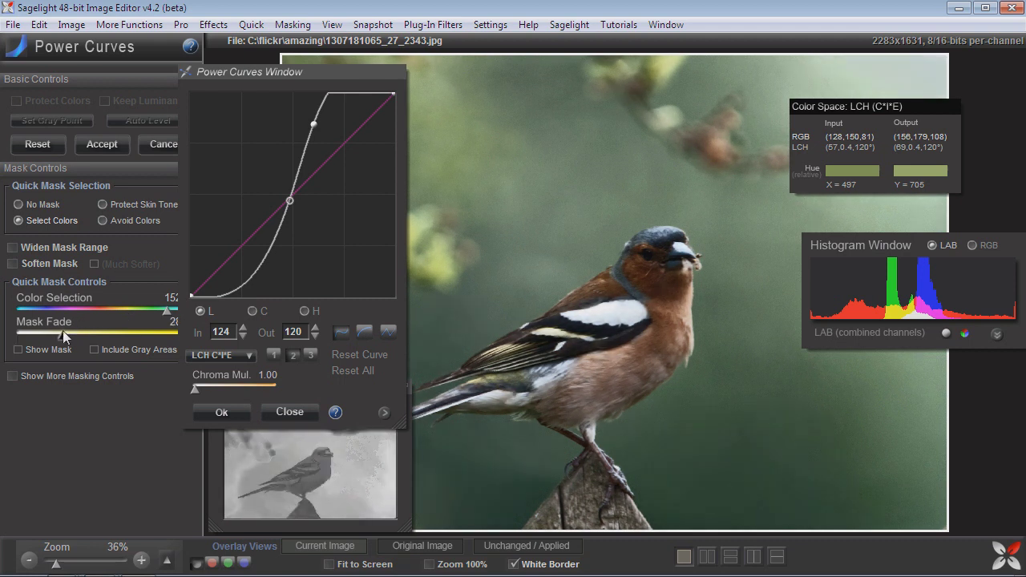
left_click(291, 412)
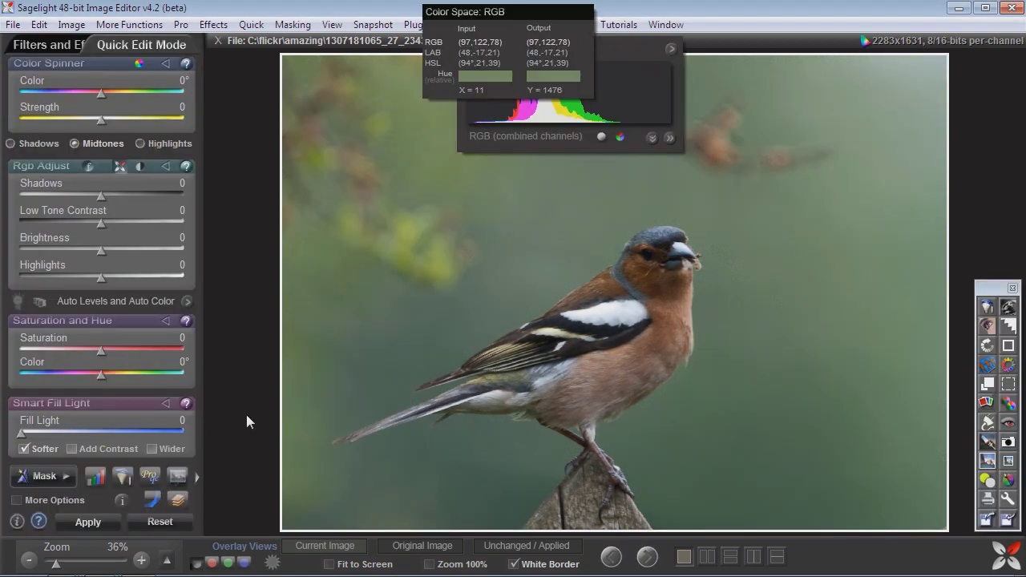
left_click(181, 25)
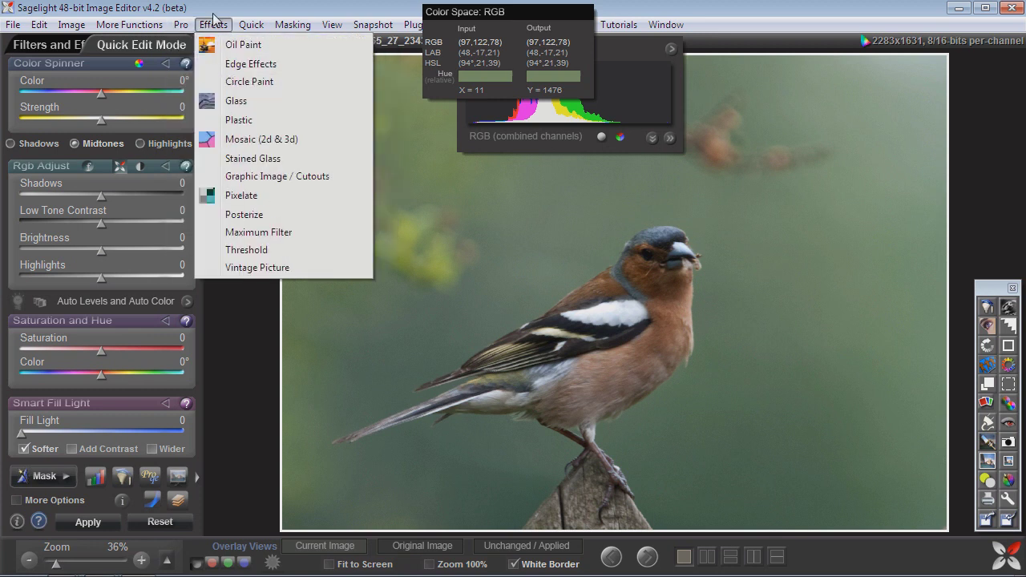
left_click(214, 15)
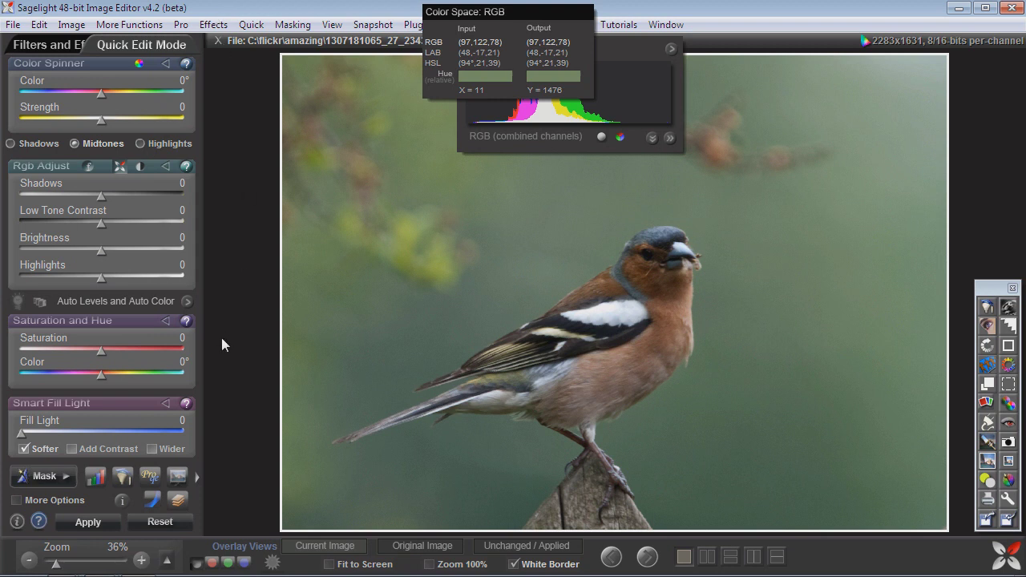
- Set Saturation to 12, Shadows to -77, Low Tone Contrast to 10, Brightness to -2 and Highlights to -11
left_click_drag(102, 350, 111, 349)
left_click_drag(101, 195, 37, 196)
mouse_move(101, 222)
left_mouse_down()
mouse_move(109, 222)
mouse_move(98, 248)
mouse_move(74, 272)
mouse_move(92, 272)
left_mouse_up()
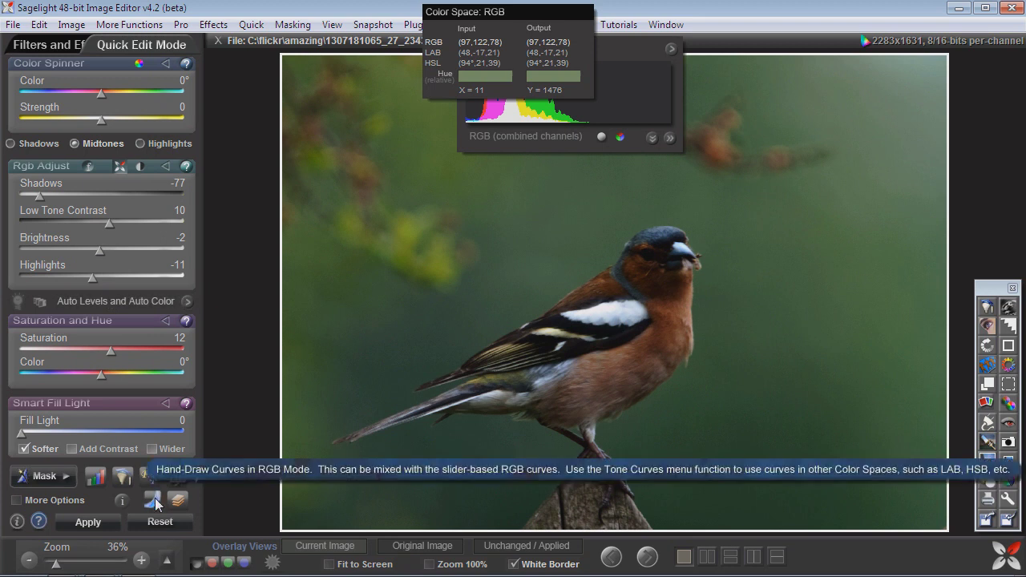
- Open the hand-drawn RGB curves beside the sliders, raising the red and blue curves and lowering the green curve
left_click(155, 498)
left_click_drag(155, 99, 250, 95)
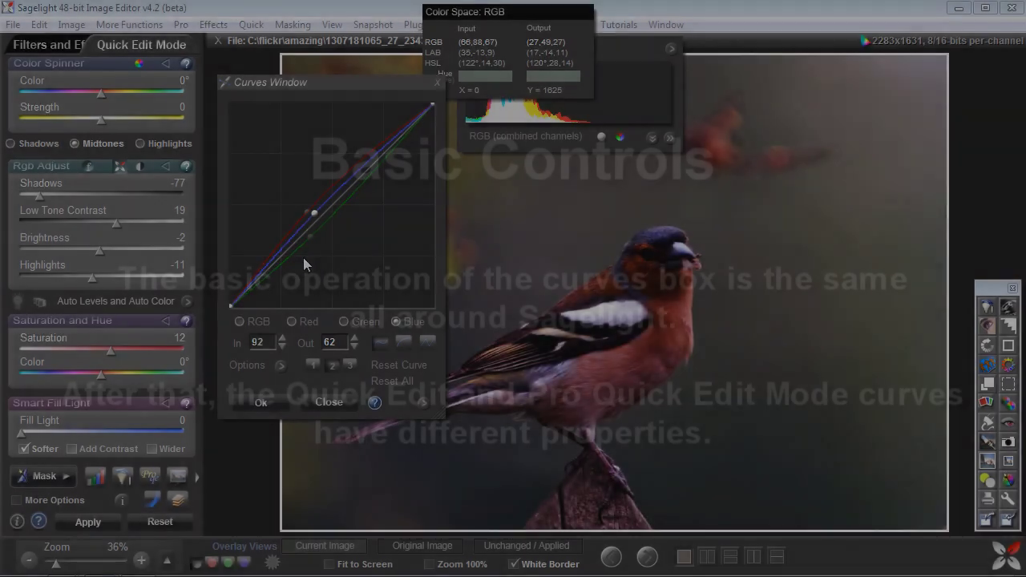
left_click_drag(303, 257, 290, 192)
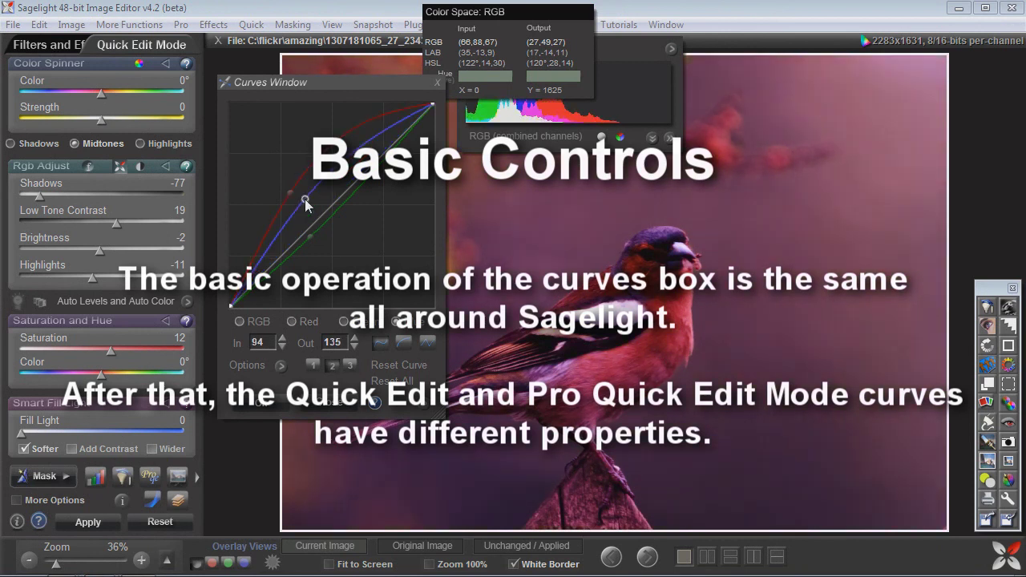
left_click_drag(305, 199, 312, 240)
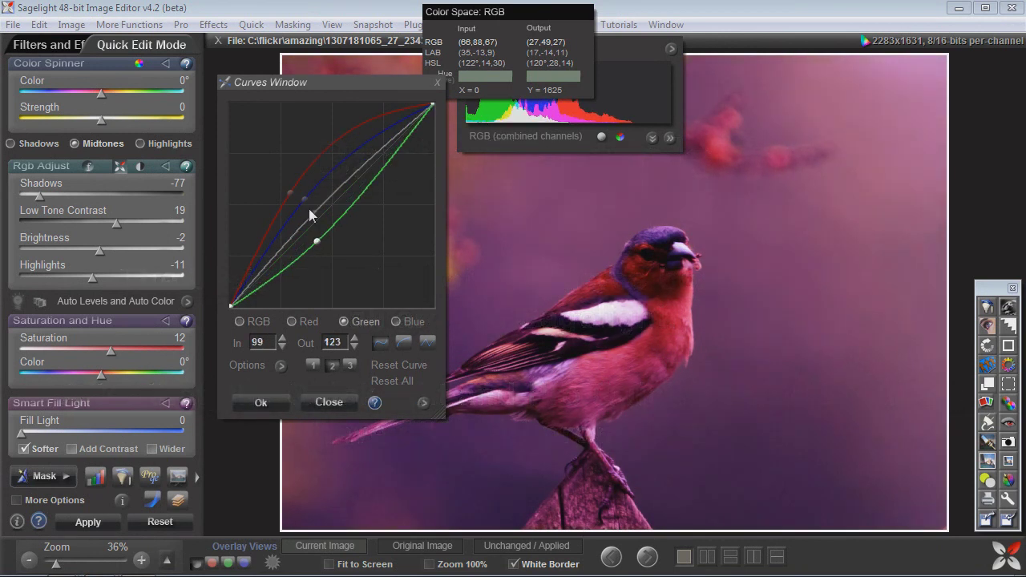
- Reshape the channel curves by pulling the RGB curve down, raising green and blue, and adjusting the red curve
left_click_drag(309, 208, 292, 192)
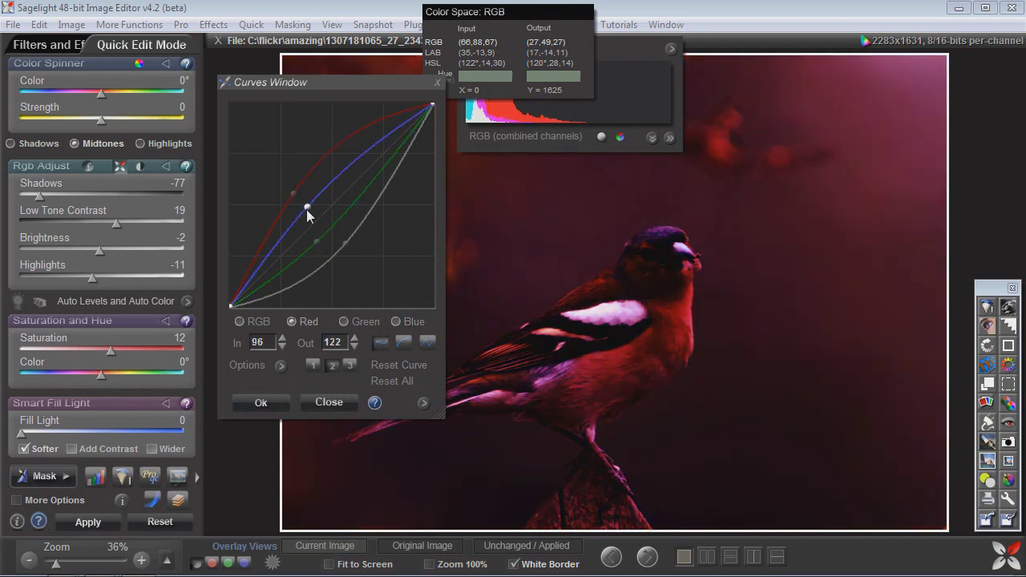
left_click_drag(316, 239, 281, 182)
left_click_drag(348, 240, 290, 194)
left_click(344, 322)
left_click(396, 322)
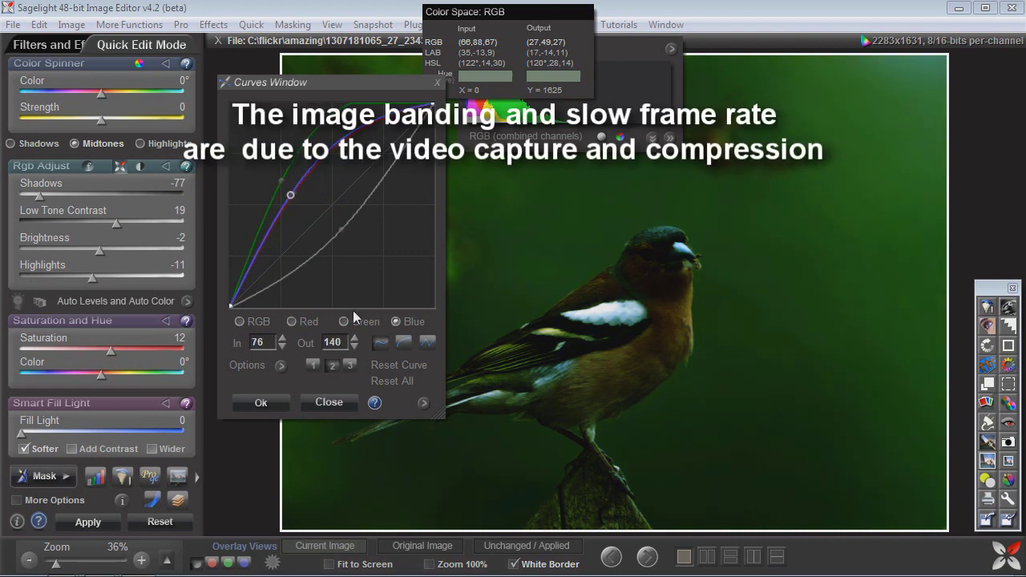
left_click(292, 321)
left_click_drag(277, 272, 341, 221)
- Resize the Curves window so that it ends up slightly larger
left_click_drag(450, 422, 667, 524)
left_click_drag(413, 298, 472, 353)
left_click_drag(573, 518, 443, 373)
left_click_drag(444, 416, 481, 454)
- Try the other curve types on the RGB curve and place an extra point on its straight-line version
left_click(405, 378)
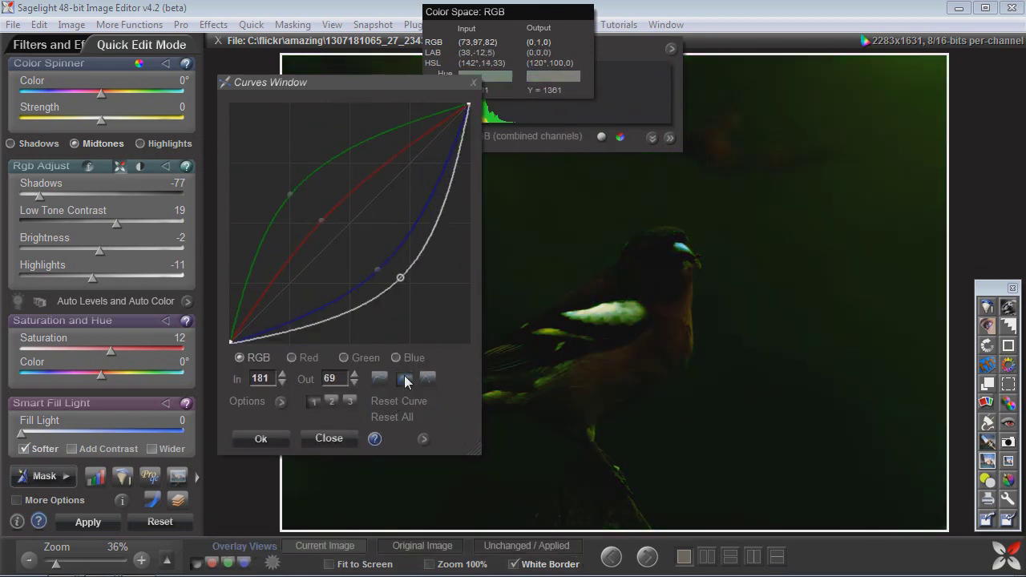
left_click_drag(366, 303, 384, 372)
left_click(426, 378)
left_click_drag(309, 312, 351, 316)
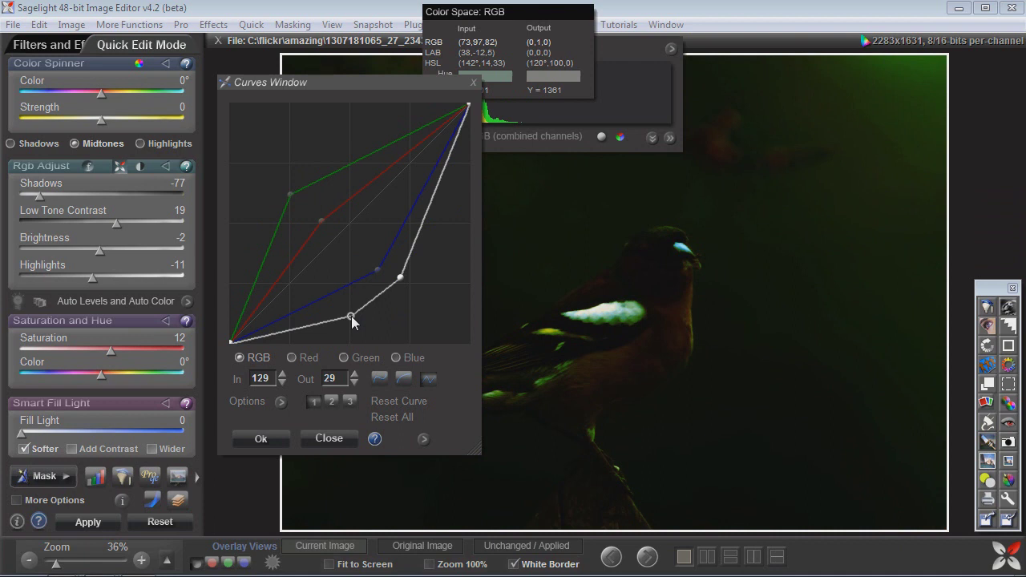
left_click_drag(352, 316, 310, 317)
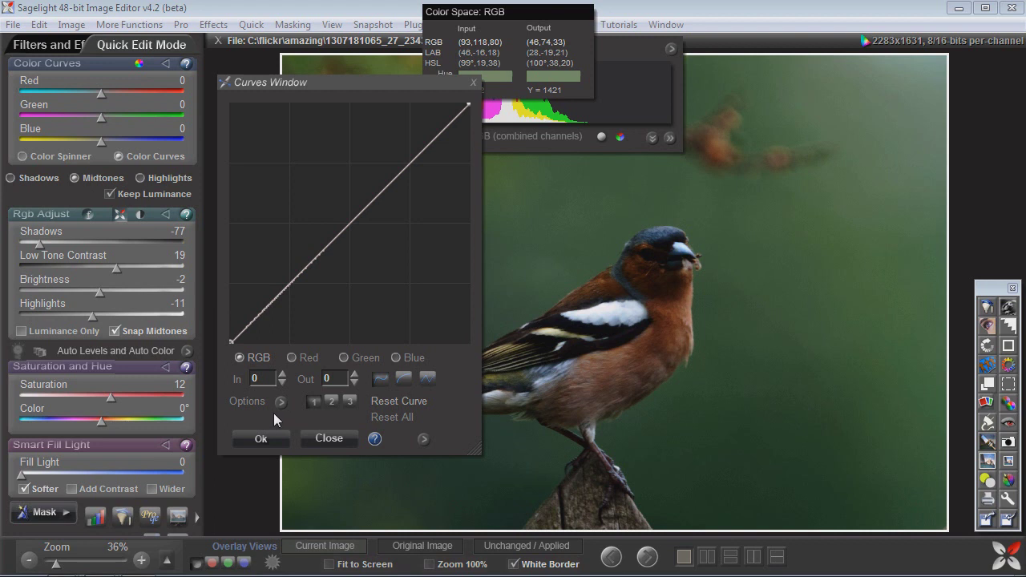
- Lower the blue curve to about 143 in, 113 out, and turn off Keep Luminance
left_click(414, 358)
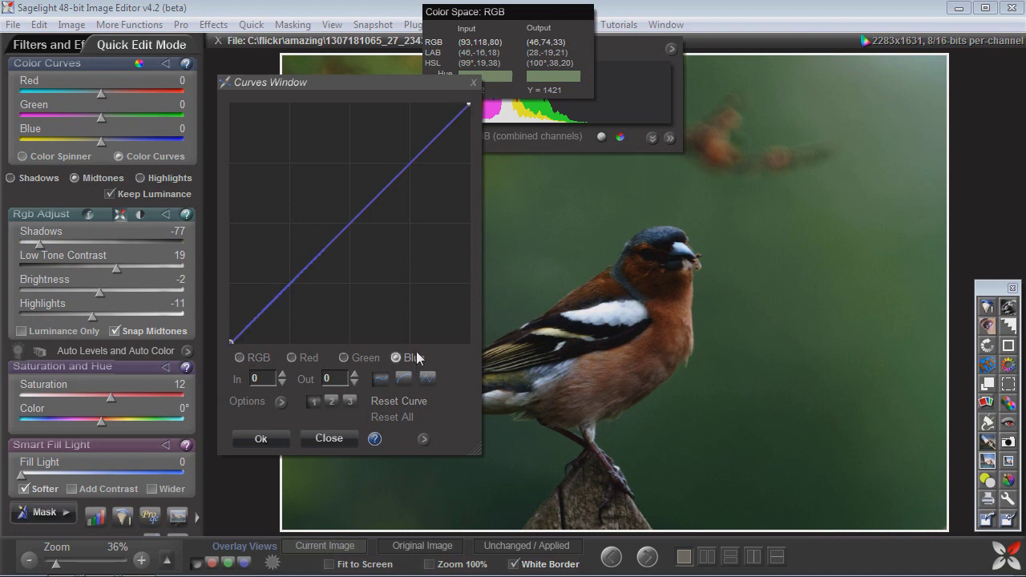
left_click_drag(351, 227, 365, 238)
left_click(154, 196)
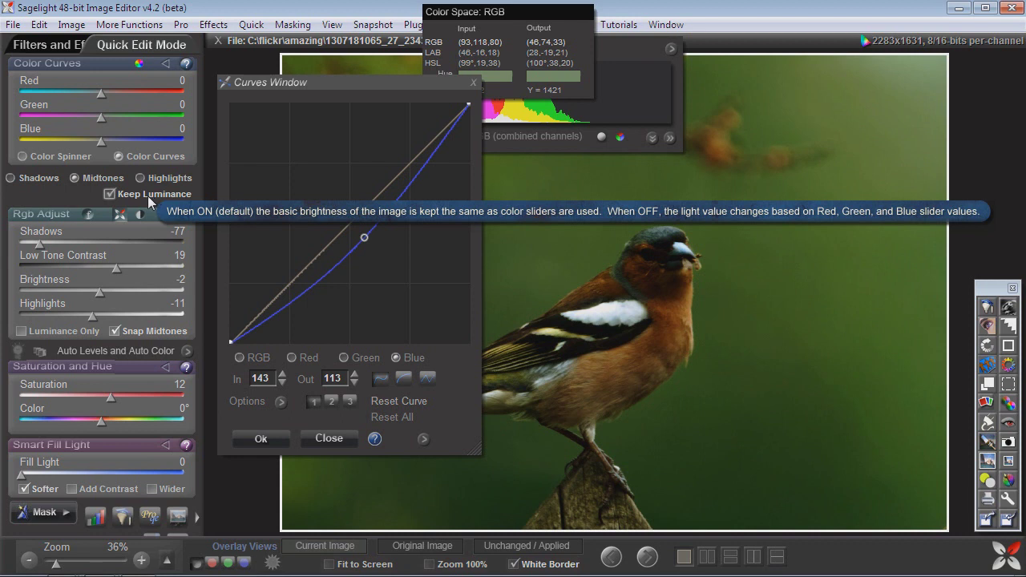
left_click(137, 193)
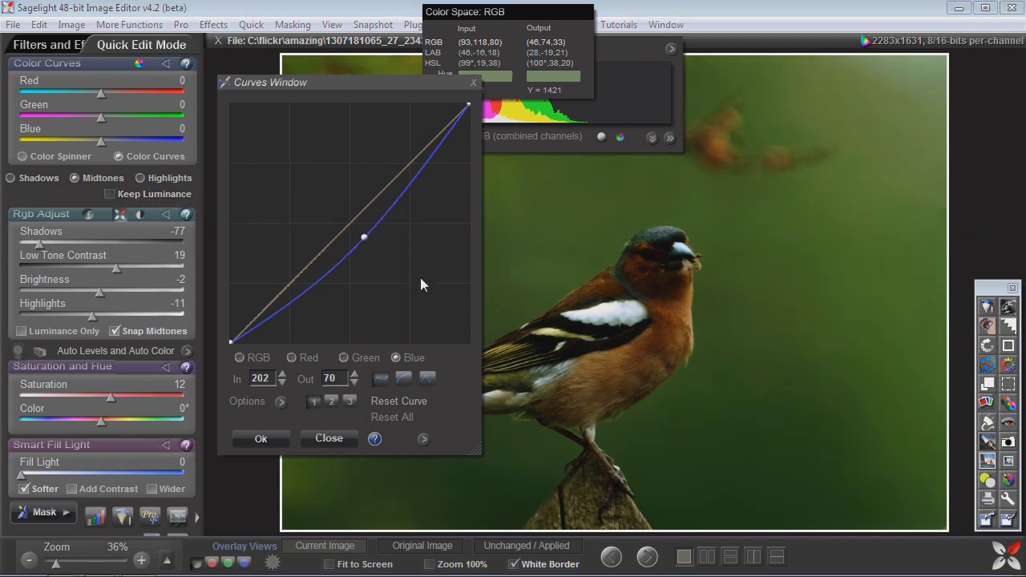
- Lower the blue curve further, pull the green curve down to match, and turn Keep Luminance back on
left_click_drag(364, 239, 375, 274)
left_click(360, 361)
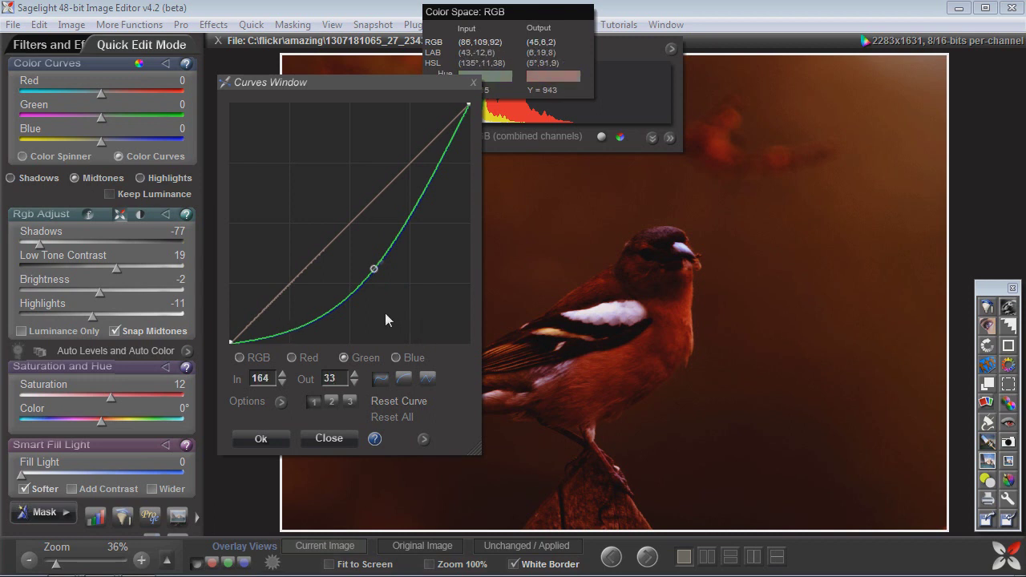
left_click(144, 195)
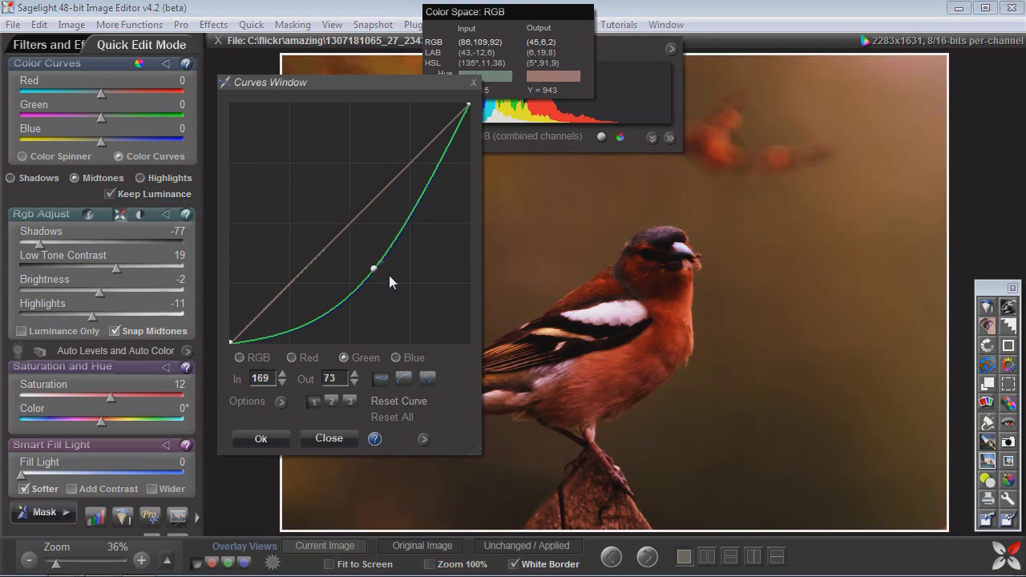
- Align the green and blue curve points and lower the red curve onto them
mouse_move(373, 268)
left_mouse_down()
mouse_move(368, 258)
mouse_move(376, 268)
left_mouse_up()
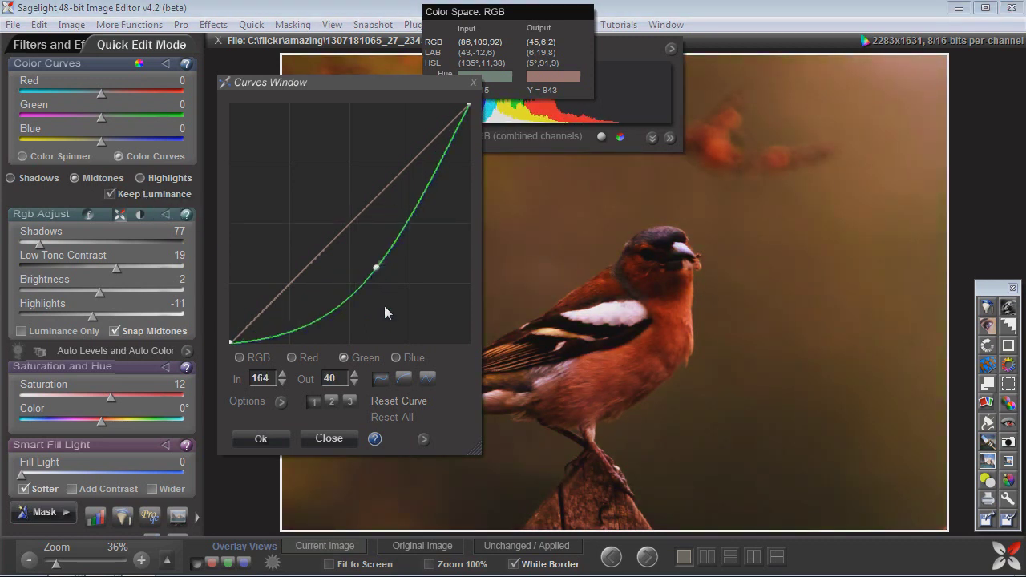
left_click(394, 358)
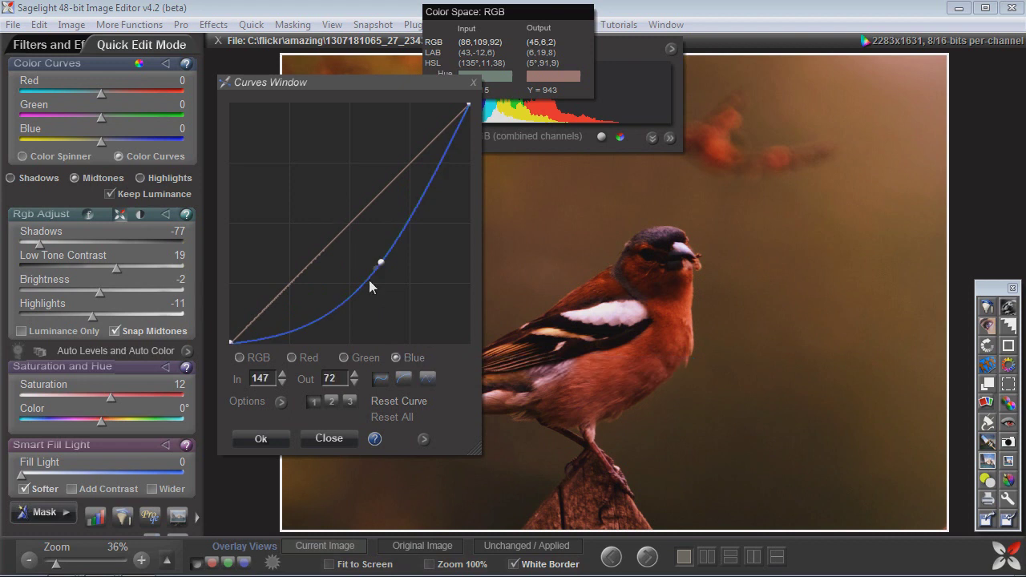
left_click(294, 358)
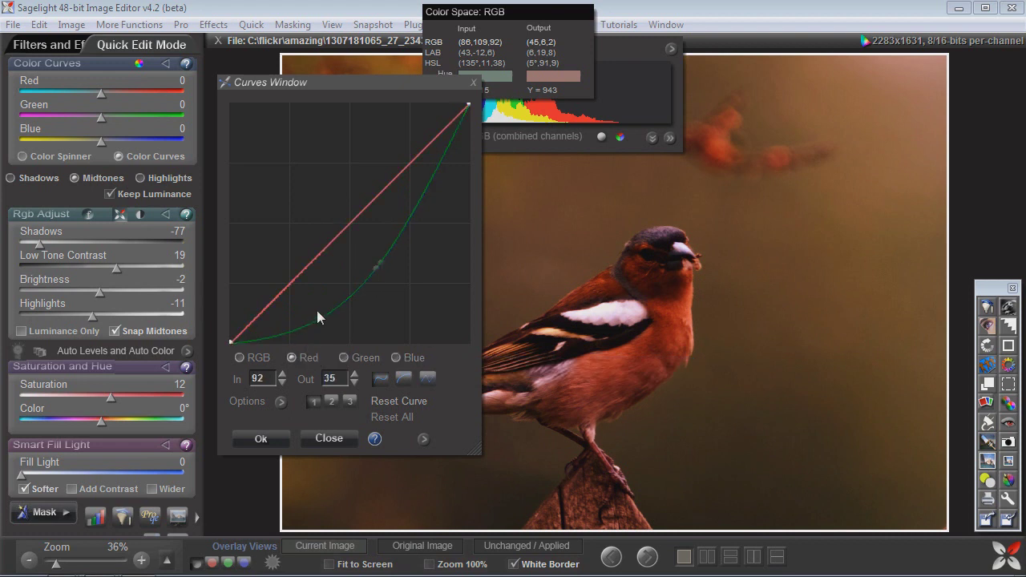
left_click_drag(338, 234, 375, 272)
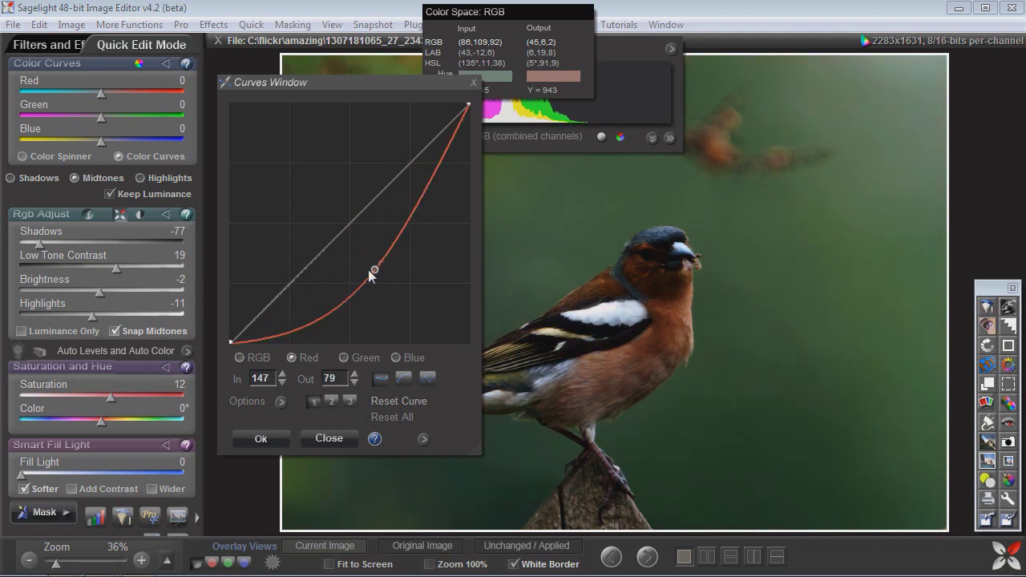
- Reset the RGB Adjust sliders to 0 and compare the image with its unchanged version
left_click(522, 546)
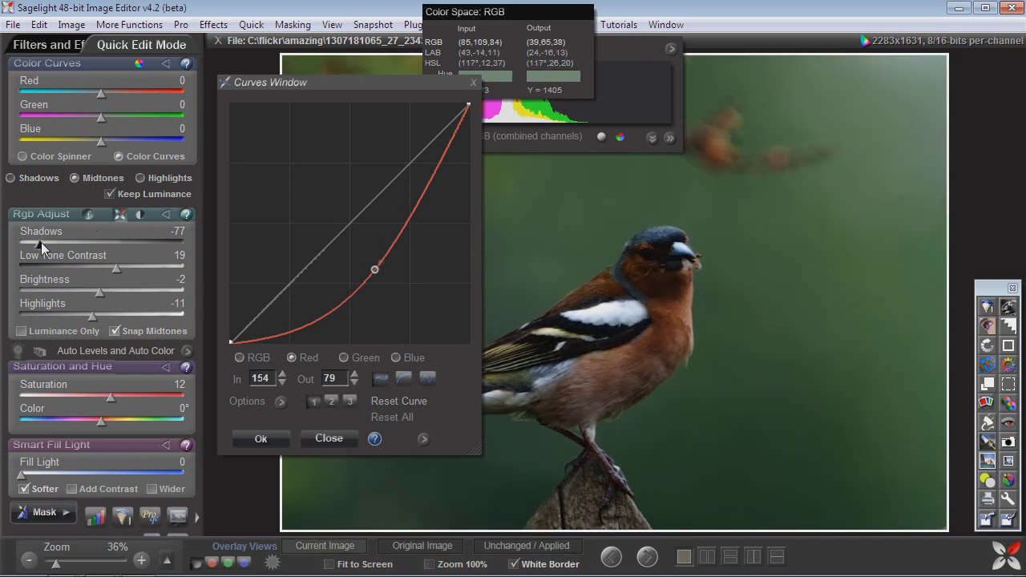
left_click(163, 214)
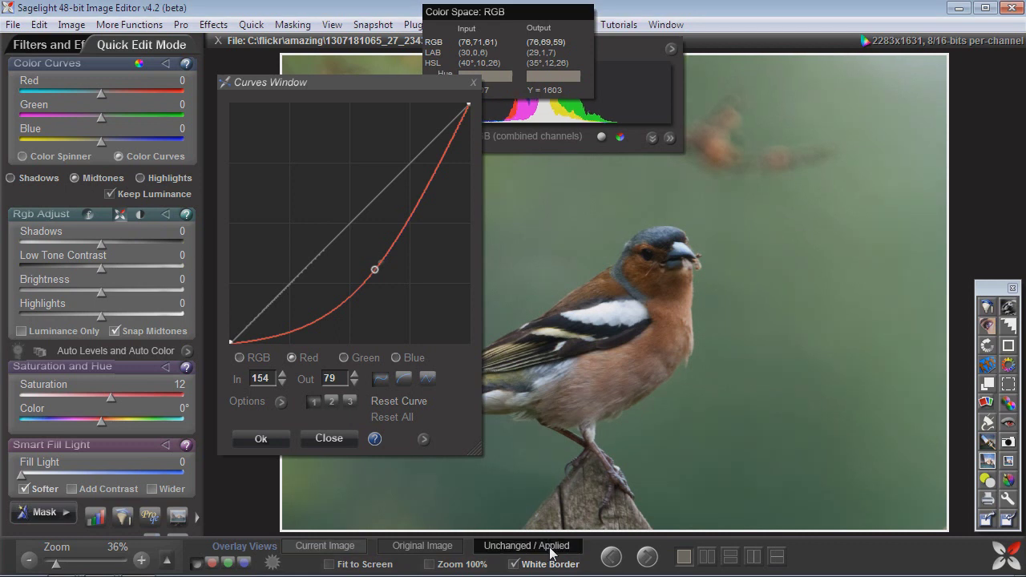
mouse_move(376, 267)
left_mouse_down()
mouse_move(344, 244)
mouse_move(374, 270)
left_mouse_up()
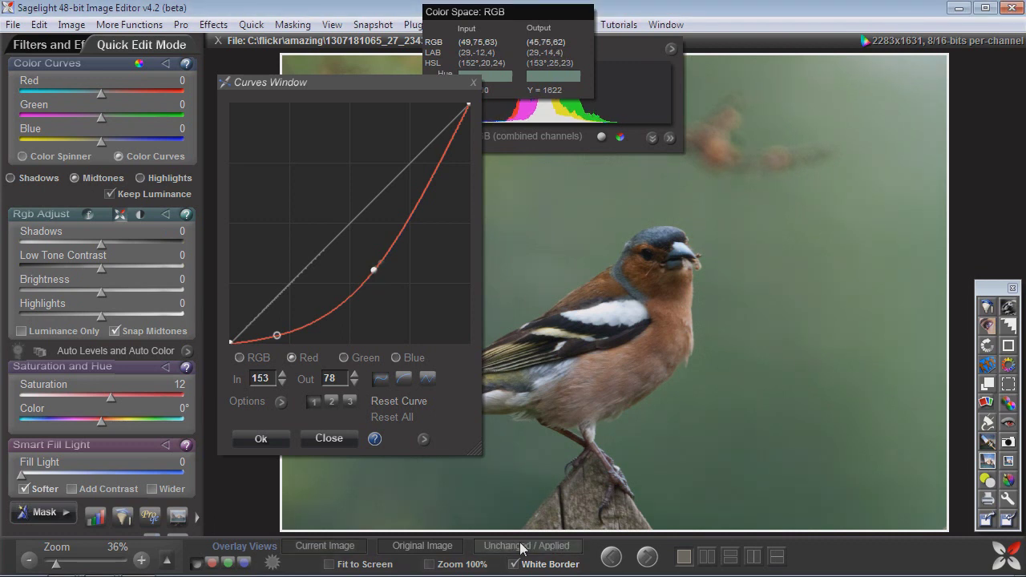
- Raise the red curve to about 113 in, 122 out, and reset all the curves
left_click_drag(374, 272, 336, 229)
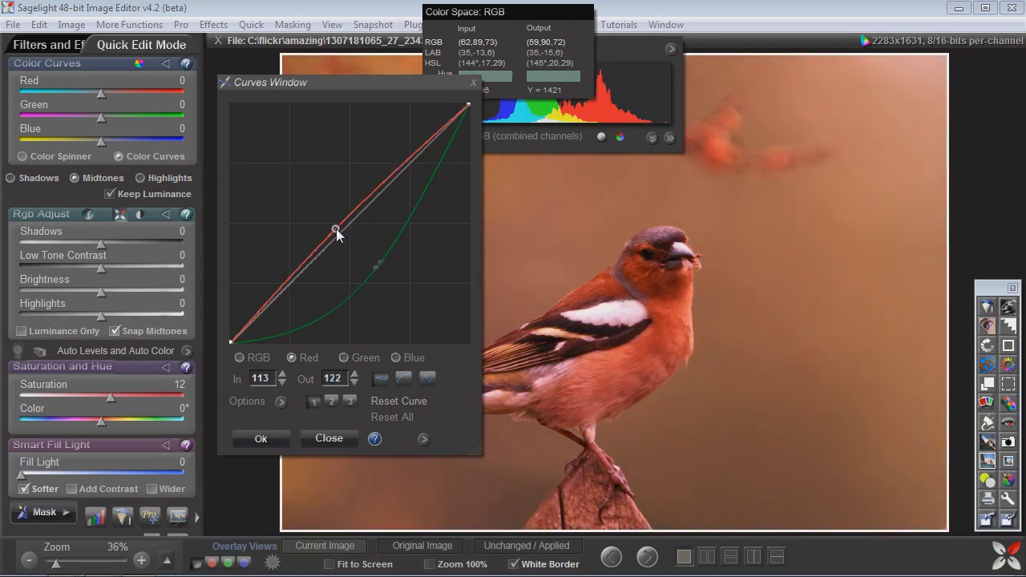
left_click(392, 400)
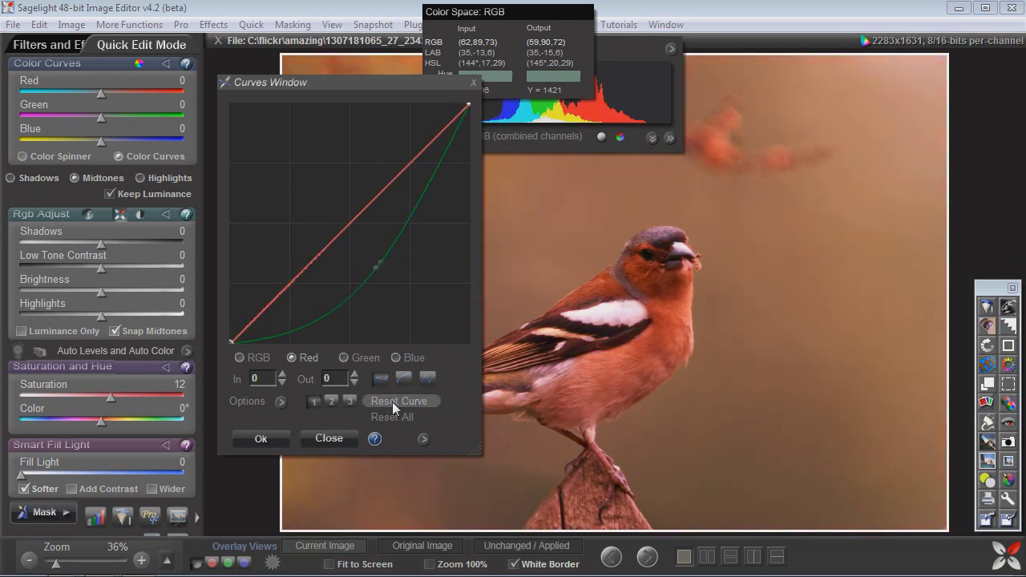
left_click(396, 414)
- Set Shadows to -54 and Low Tone Contrast to 16, and bend the green curve downward
left_click_drag(100, 242, 113, 266)
left_click(360, 359)
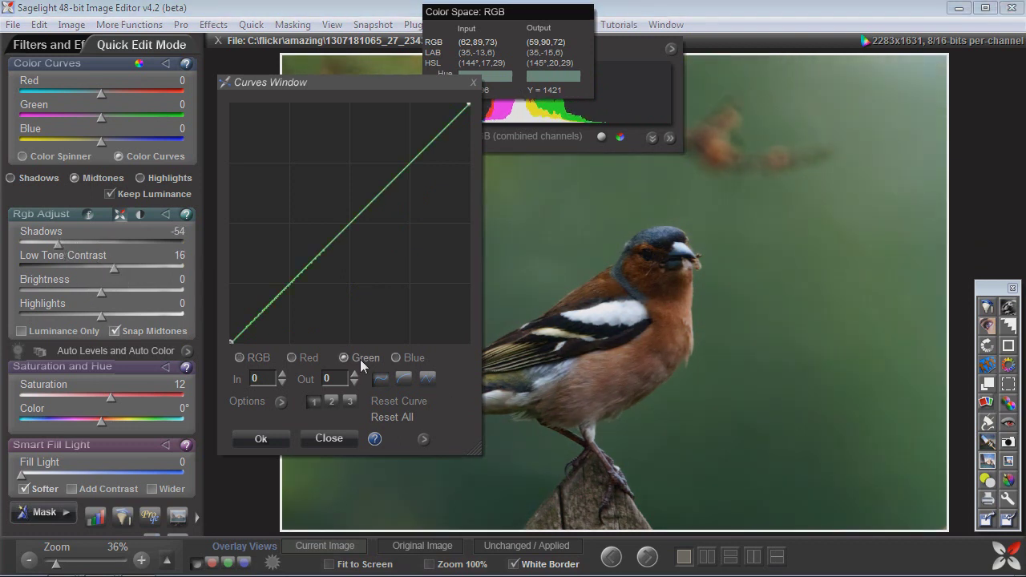
left_click_drag(347, 230, 358, 252)
- Lower the red curve to about 133 in, 80 out, adjust the green curve, and switch Keep Luminance off and back on
left_click(308, 357)
left_click(168, 195)
left_click_drag(371, 260, 370, 263)
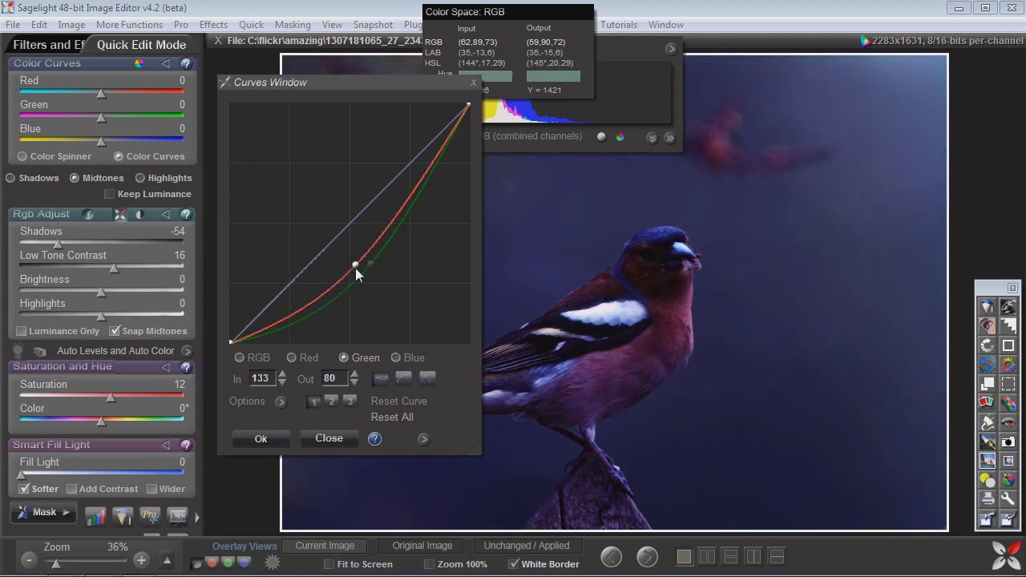
left_click(147, 195)
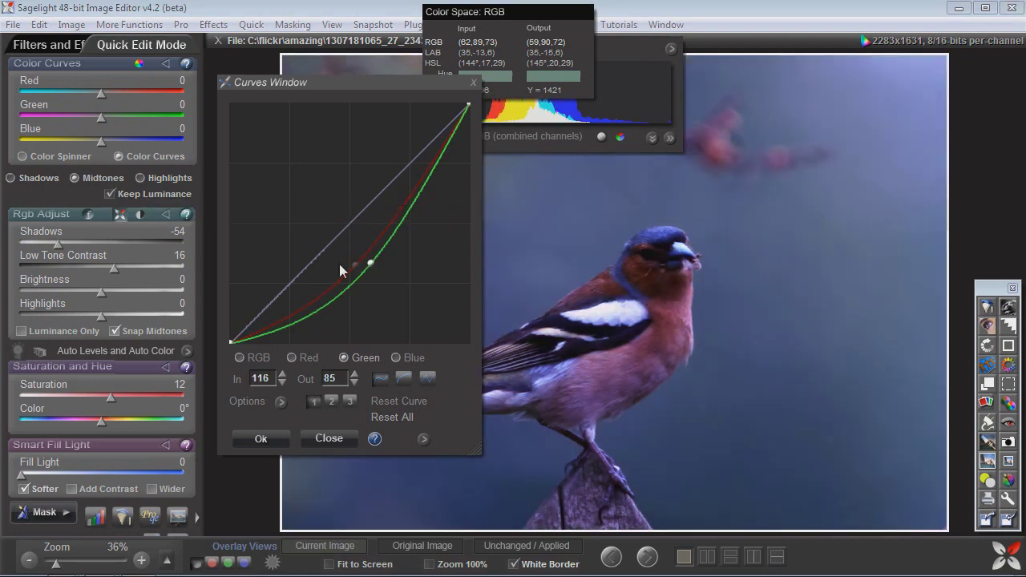
- Reset all the curves, try lowering the RGB curve, and bend the middle of the green curve slightly downward
left_click(401, 403)
left_click(392, 416)
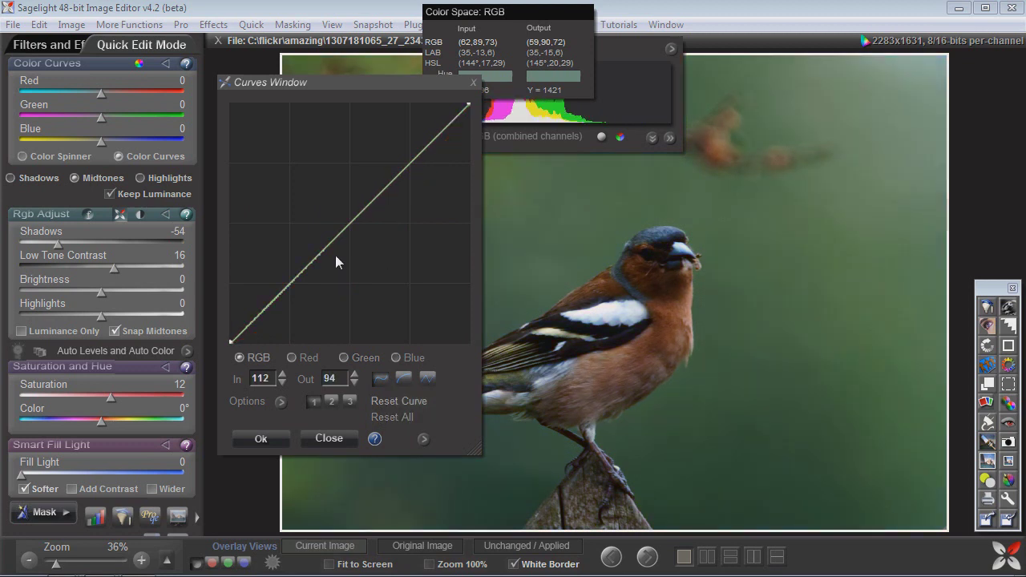
left_click_drag(329, 236, 329, 333)
left_click(345, 358)
left_click_drag(355, 221, 352, 244)
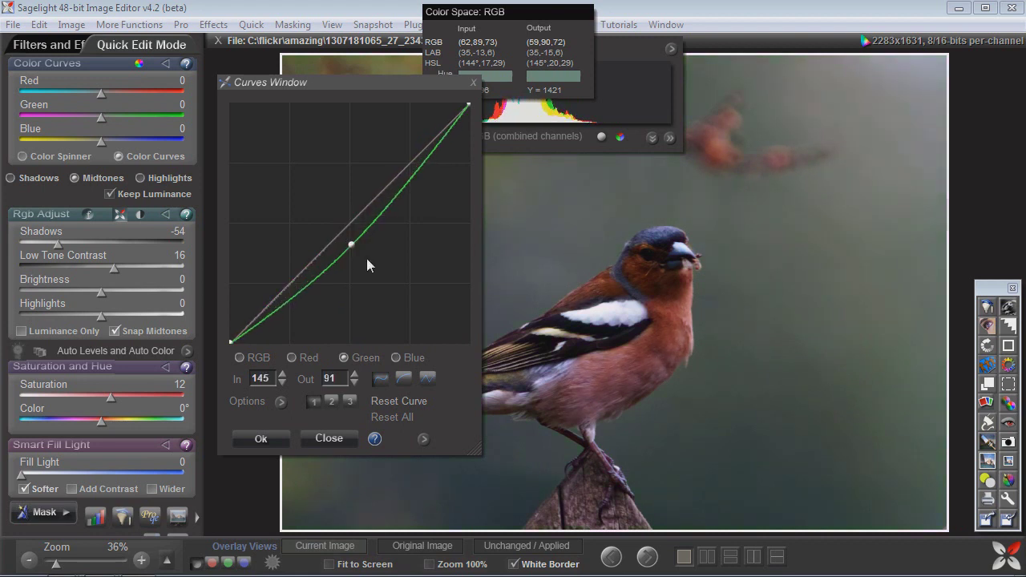
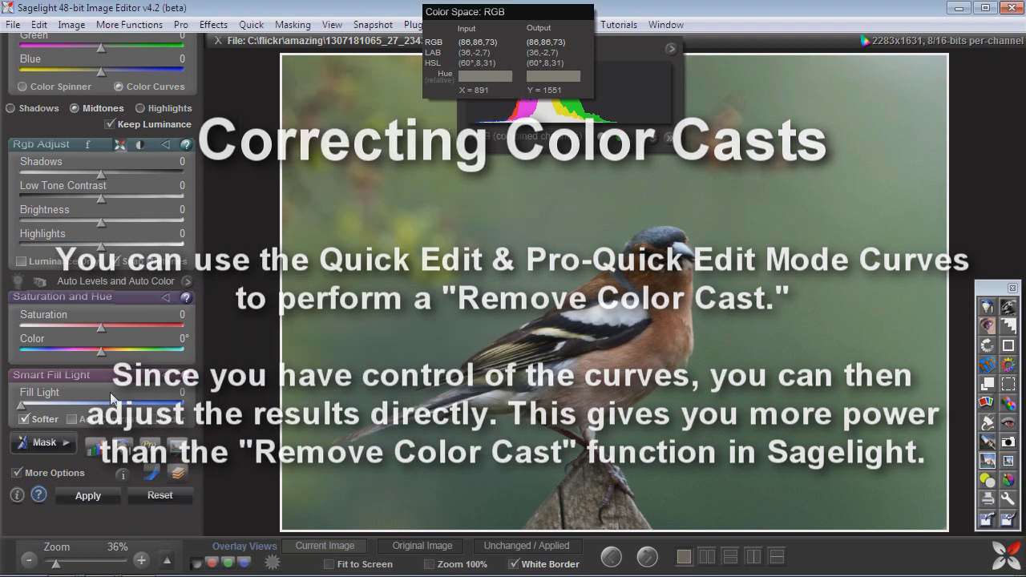
- Set Low Tone Contrast to -28, Shadows to -35 and the Green color curve slider to -25
left_click_drag(103, 196, 79, 206)
left_click_drag(100, 173, 73, 178)
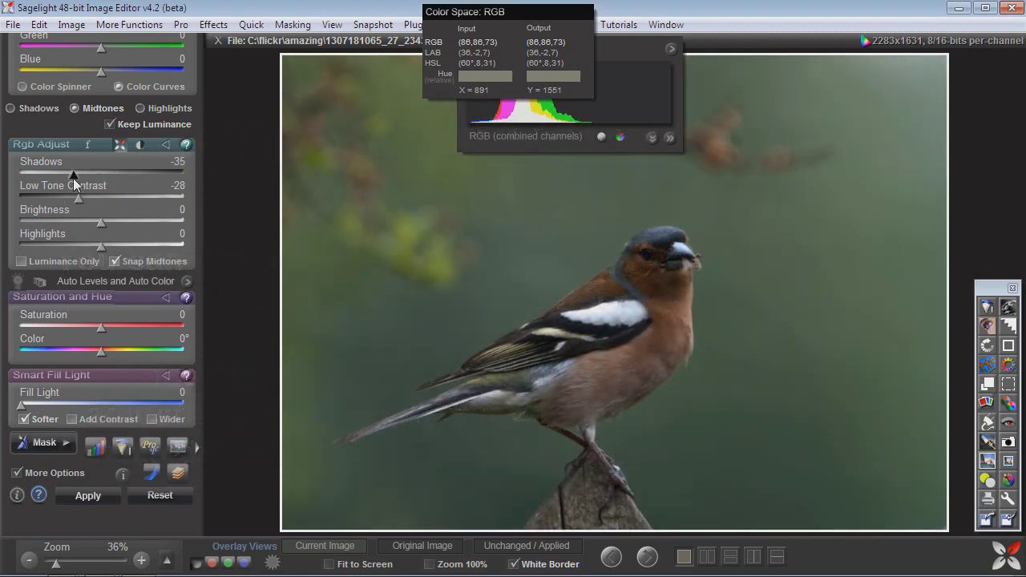
scroll(101, 257, "up", 3)
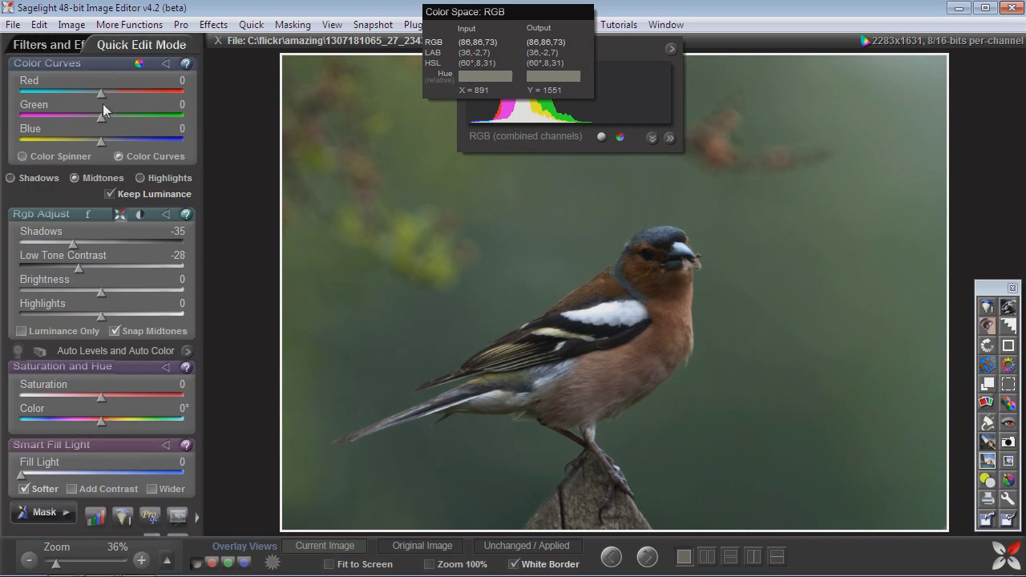
left_click_drag(101, 115, 81, 120)
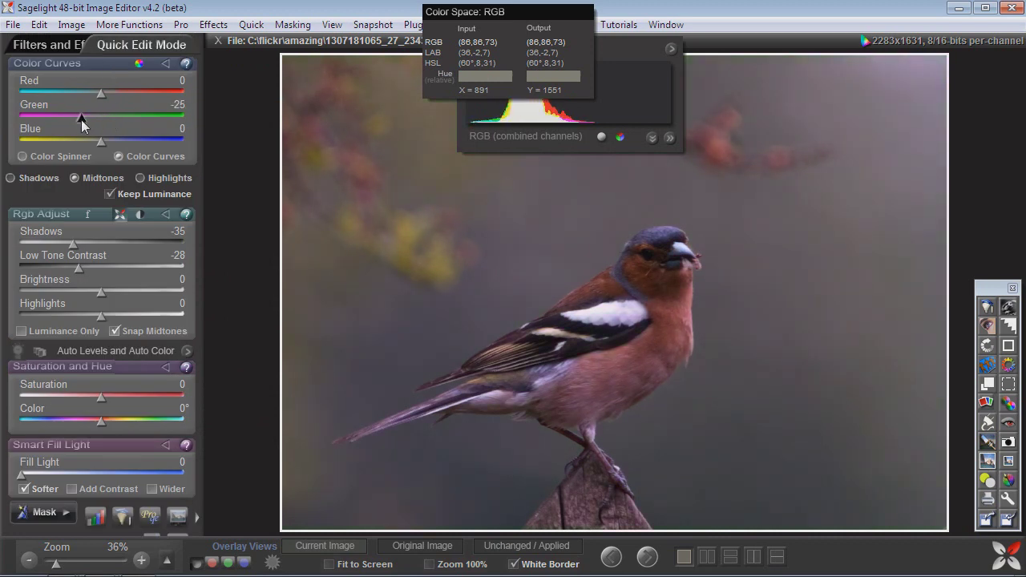
scroll(214, 508, "down", 2)
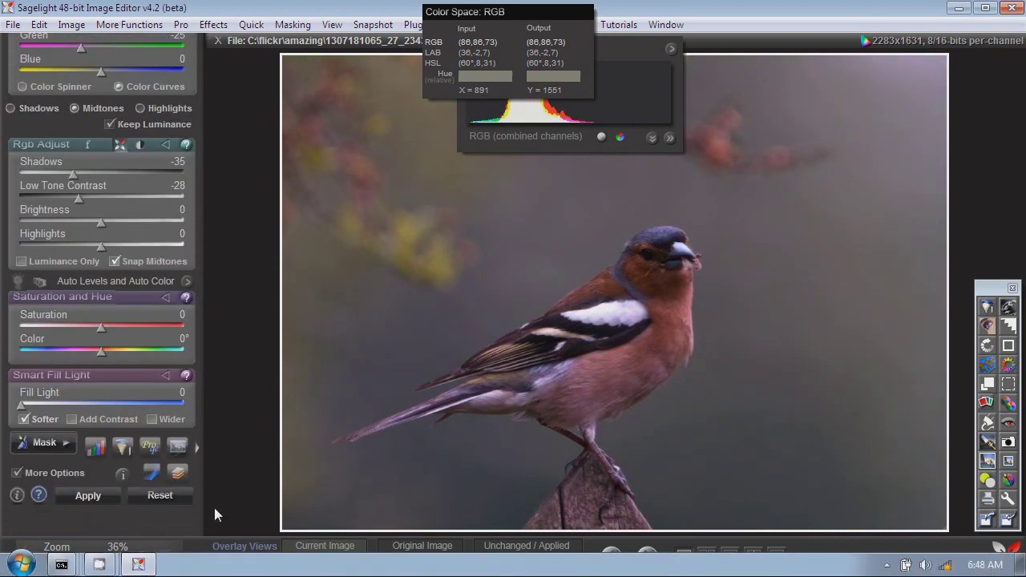
- Open the curves window, reset all Quick Edit adjustments, and close the curves window
left_click(151, 473)
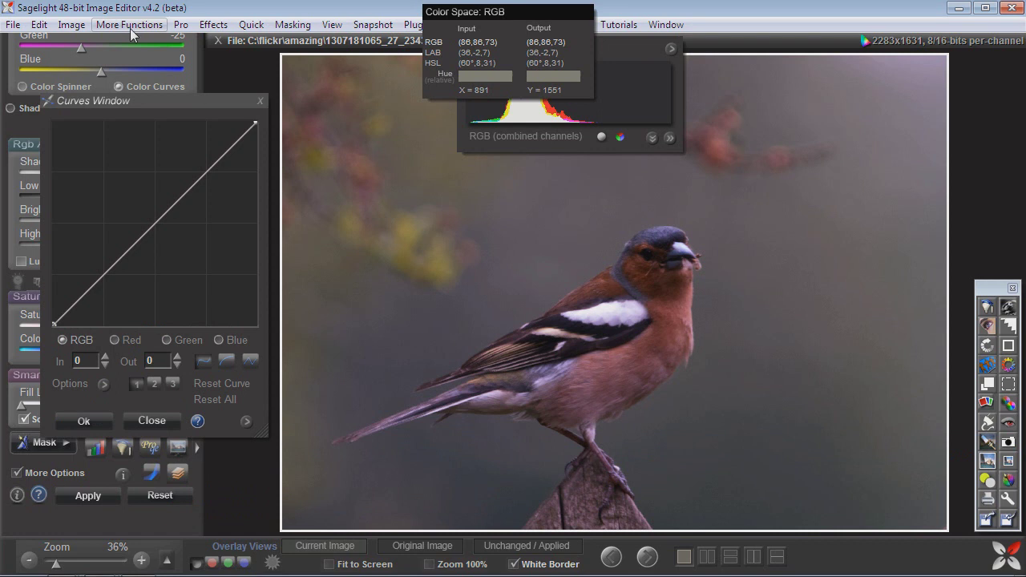
left_click(141, 496)
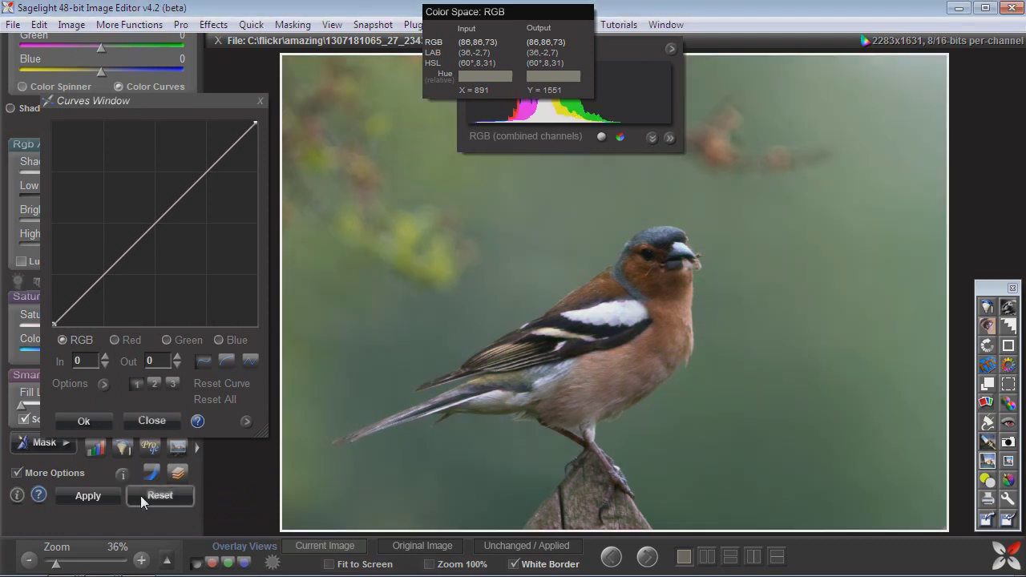
left_click(173, 422)
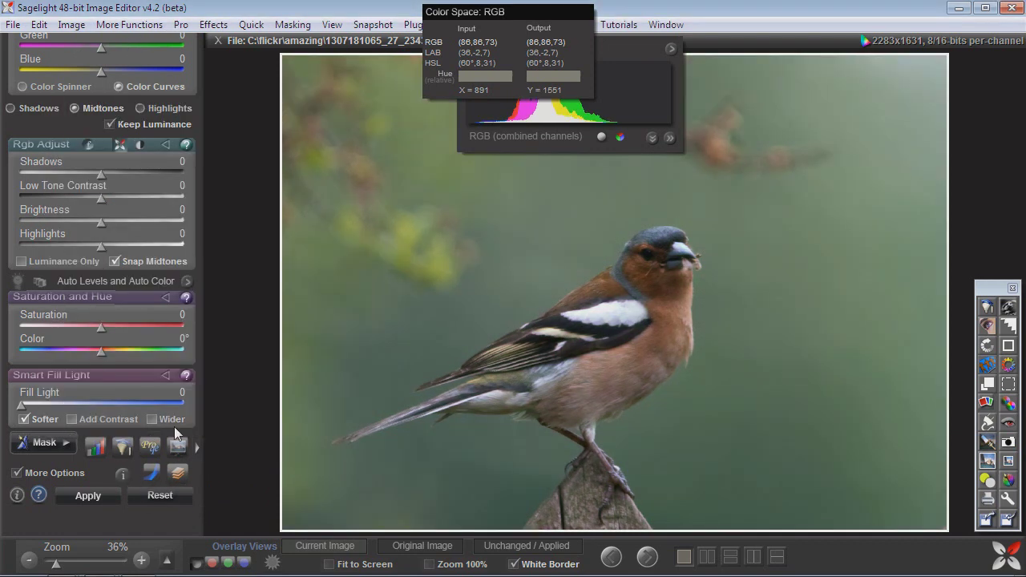
- Start Remove Color Cast, sample the bird's white wing patch, and set the extended Red to -18 and Green to -22
left_click(988, 479)
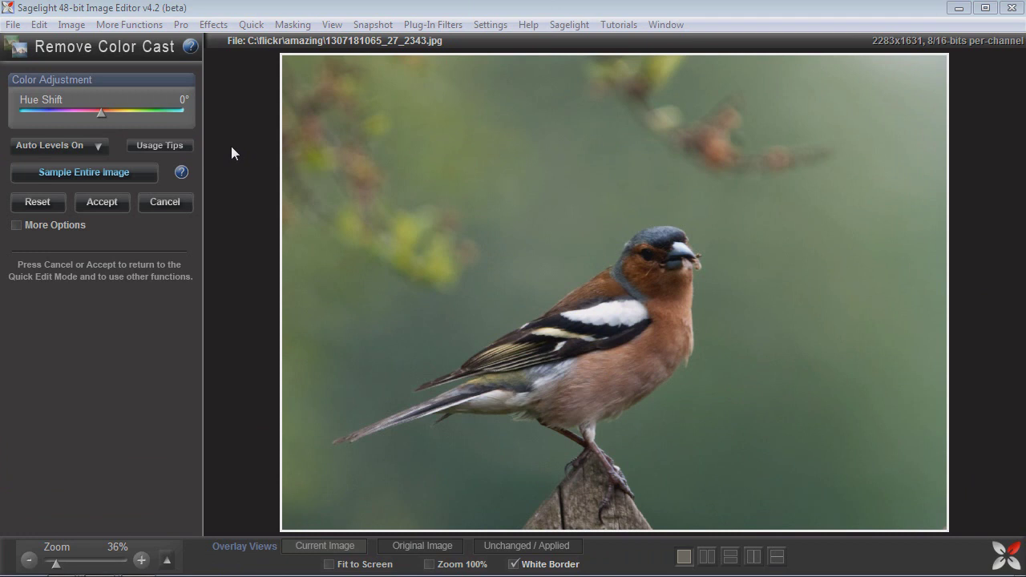
left_click(613, 318)
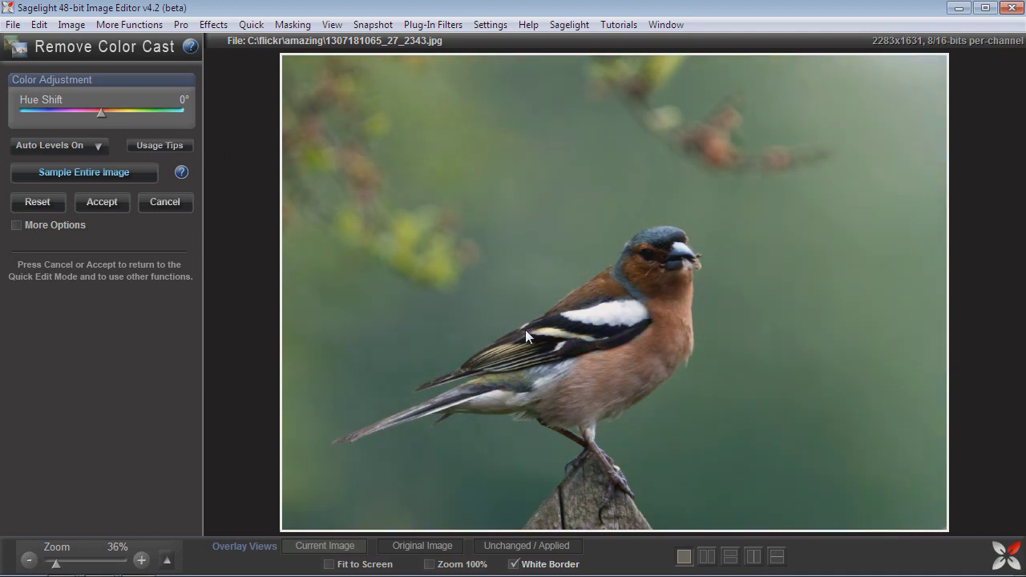
left_click(30, 224)
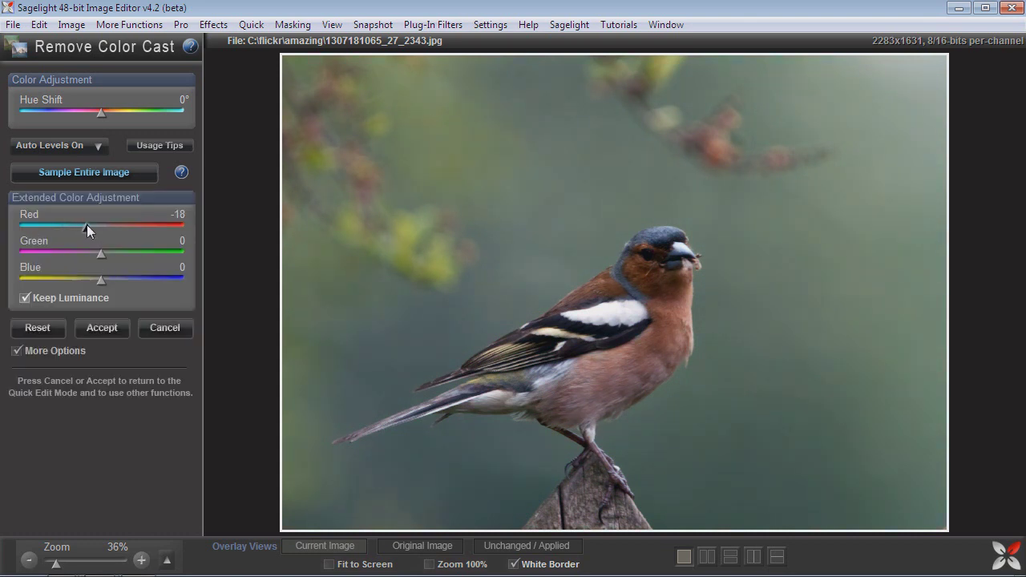
left_click_drag(93, 253, 83, 250)
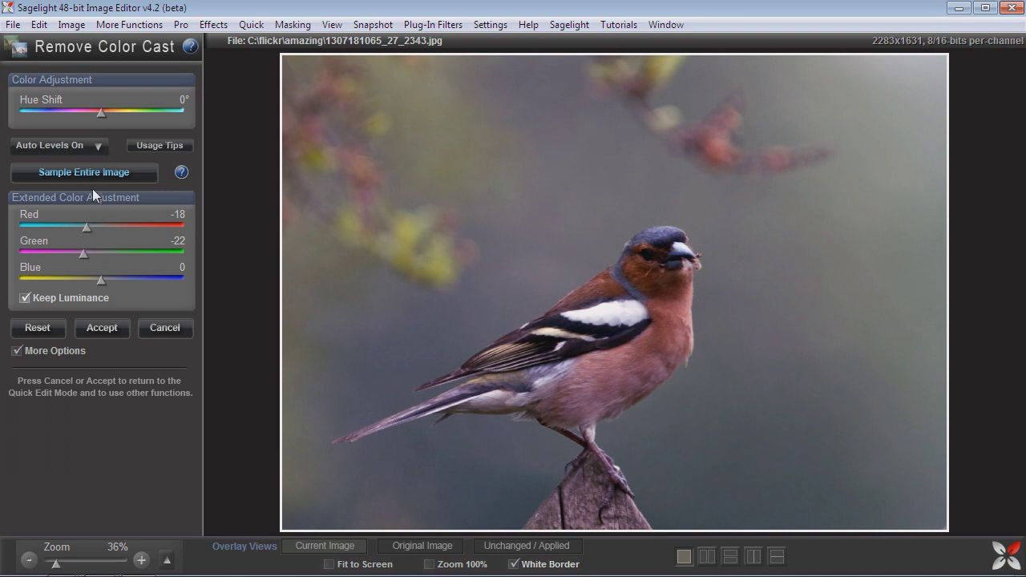
- Set Auto Levels to 60%, sample the white wing patch again, and cancel Remove Color Cast
left_click(46, 144)
left_click(69, 284)
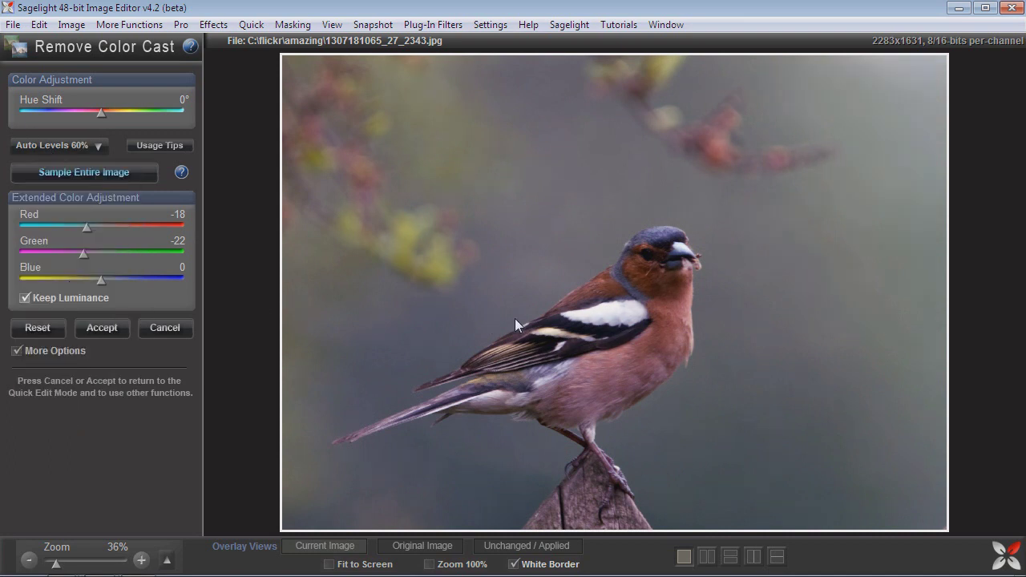
left_click(607, 331)
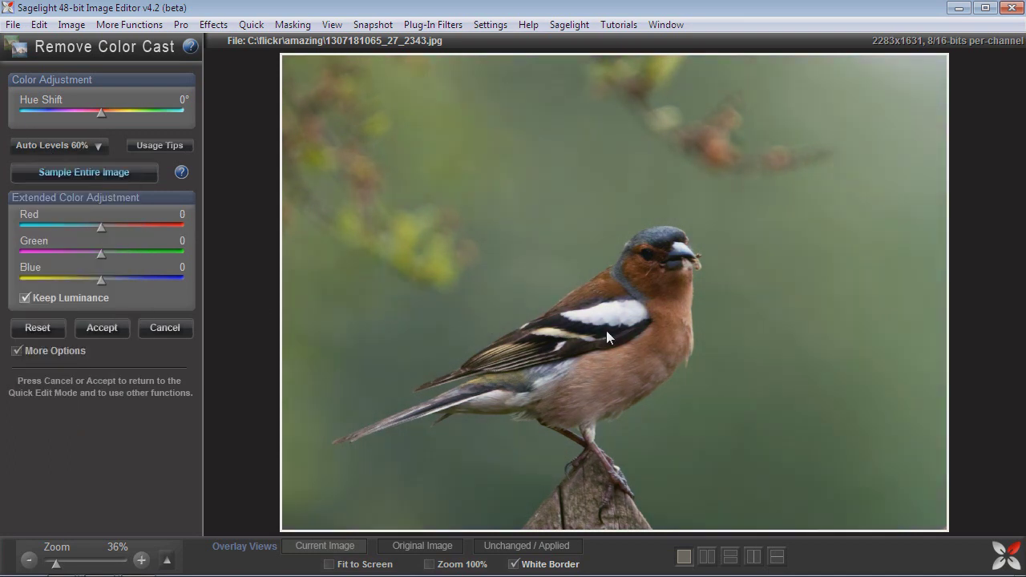
left_click(161, 333)
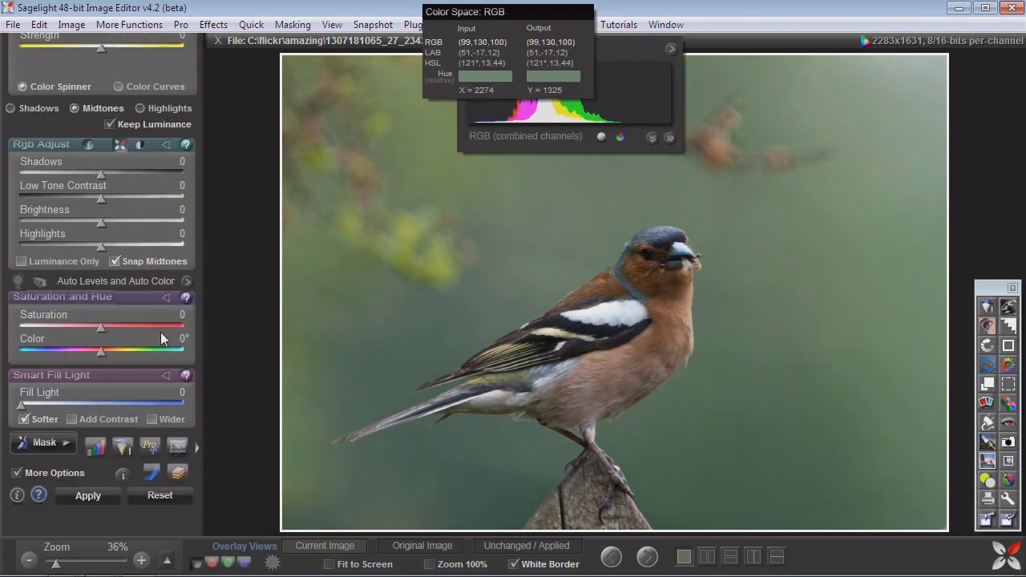
- Open the curves window, set the gray point from the bird's white wing patch, and accept it
left_click(152, 473)
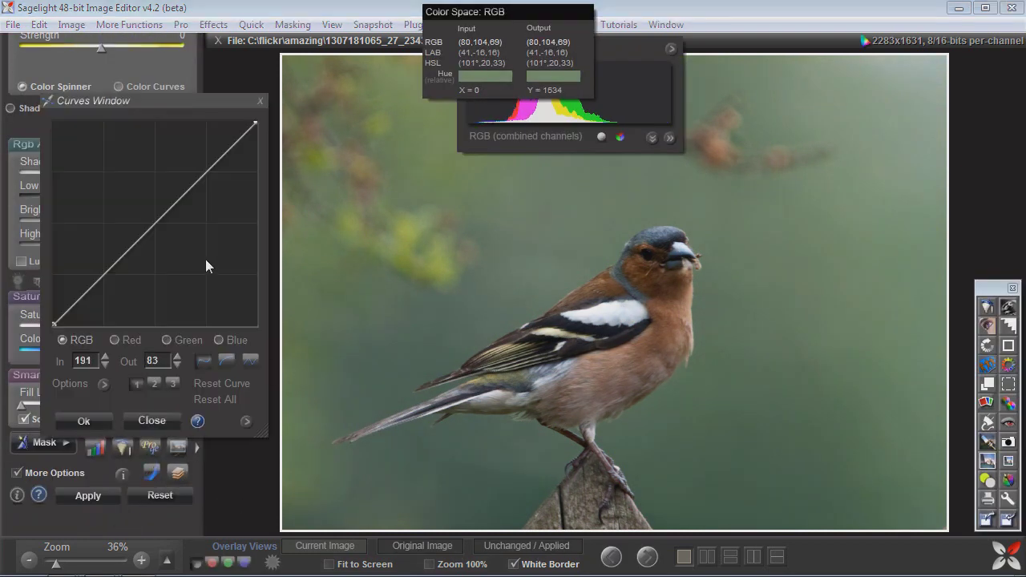
left_click(102, 385)
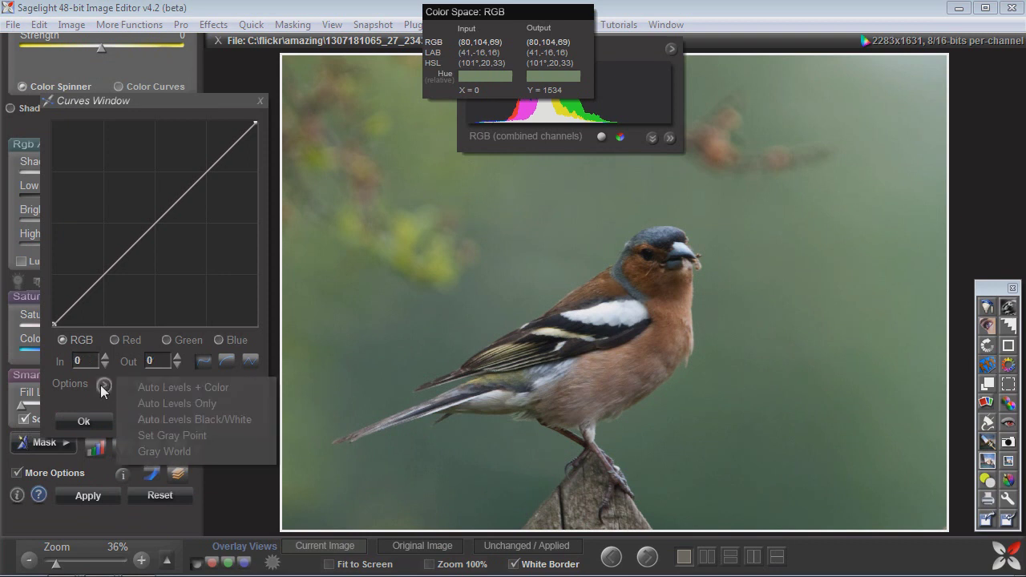
left_click(180, 436)
left_click(605, 319)
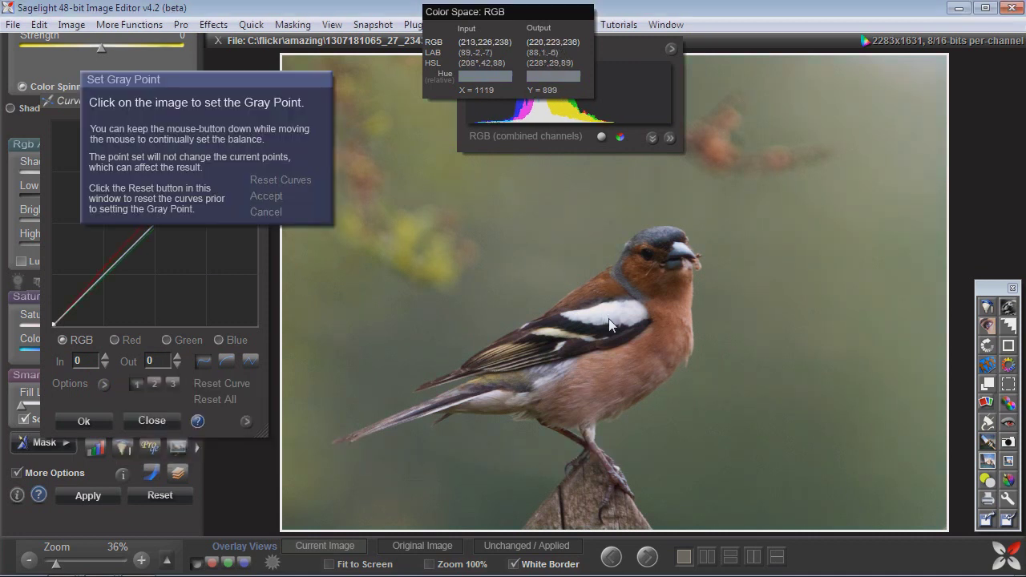
left_click(276, 195)
- Adjust the red curve to 189 in, 201 out, lower the RGB curve to 67 in, 36 out, and raise its upper part
left_click_drag(247, 122, 257, 101)
mouse_move(205, 160)
left_mouse_down()
mouse_move(196, 156)
mouse_move(203, 164)
left_mouse_up()
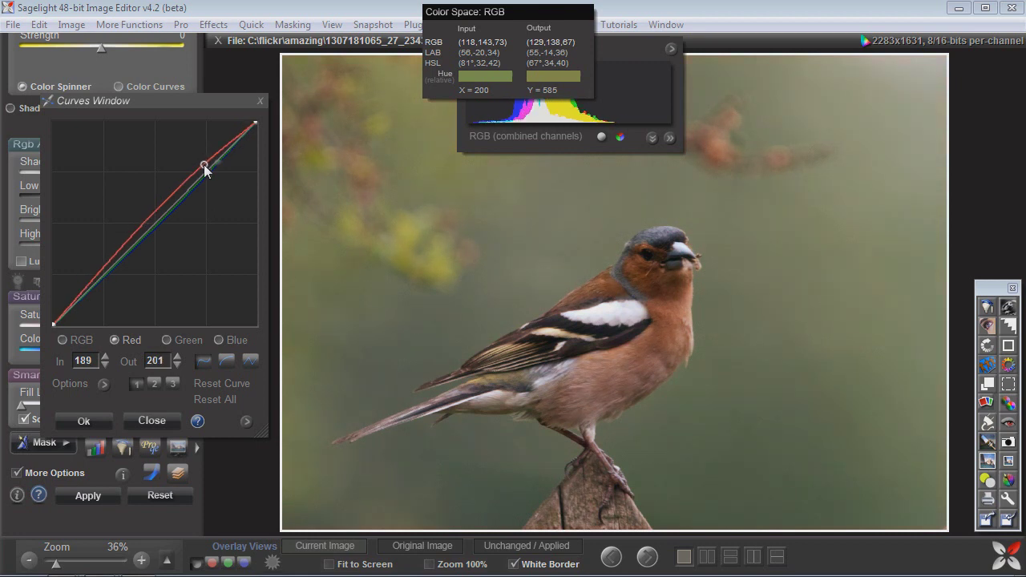
left_click(67, 340)
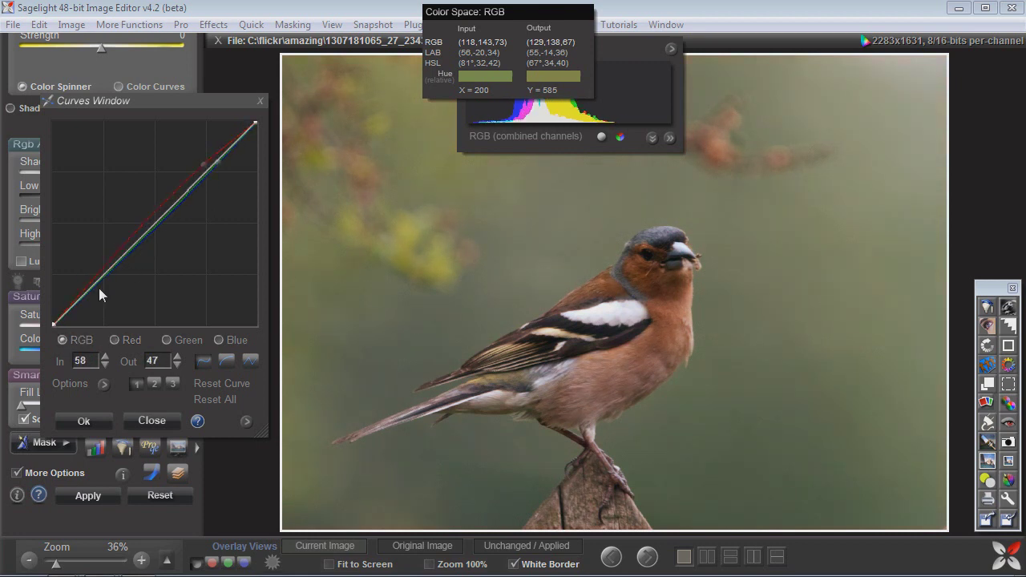
left_click_drag(99, 288, 104, 293)
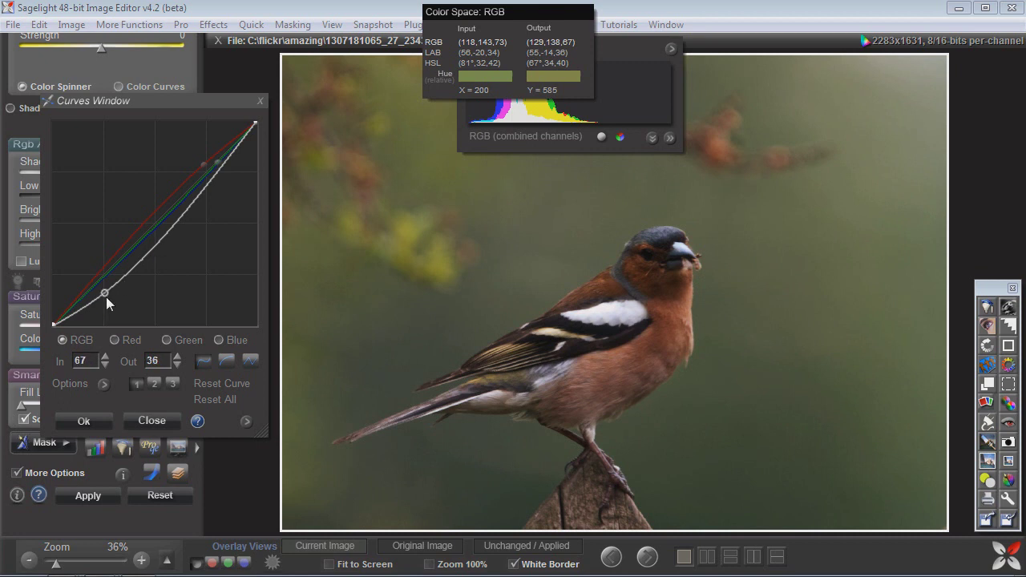
left_click_drag(201, 186, 209, 172)
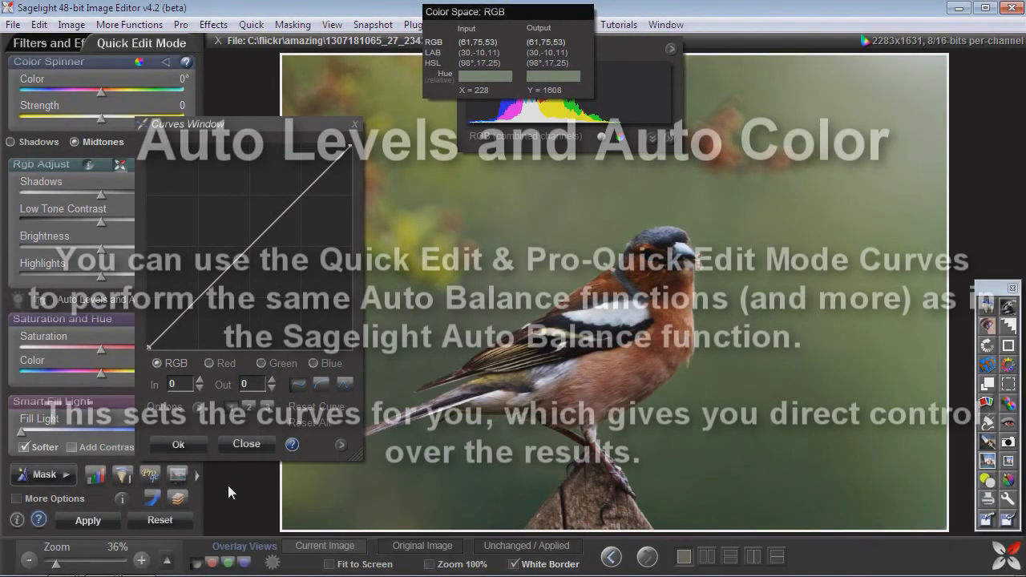
- Open the Auto Levels and Auto Color dialog and move it clear of the bird
left_click_drag(207, 128, 294, 119)
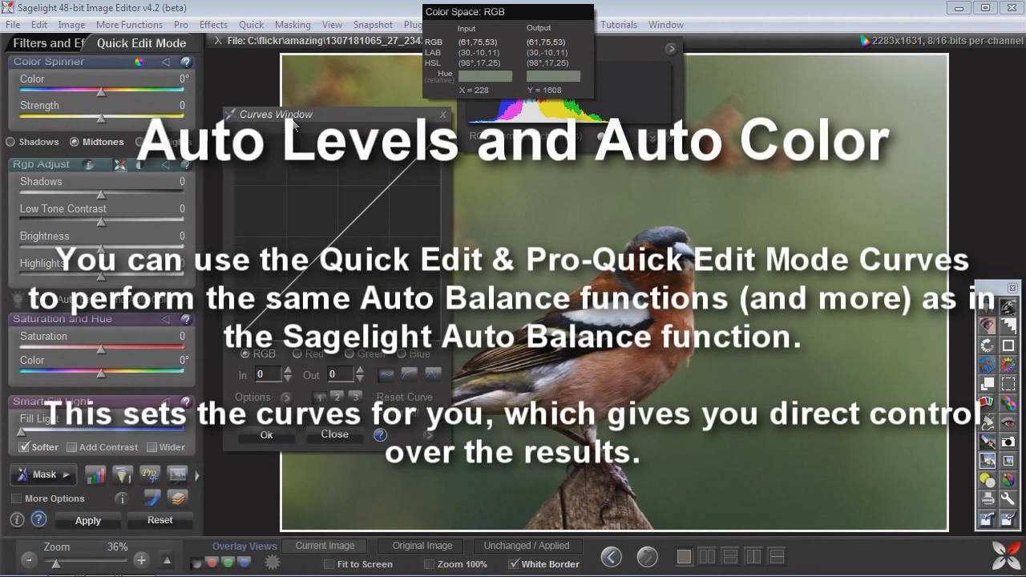
left_click(165, 305)
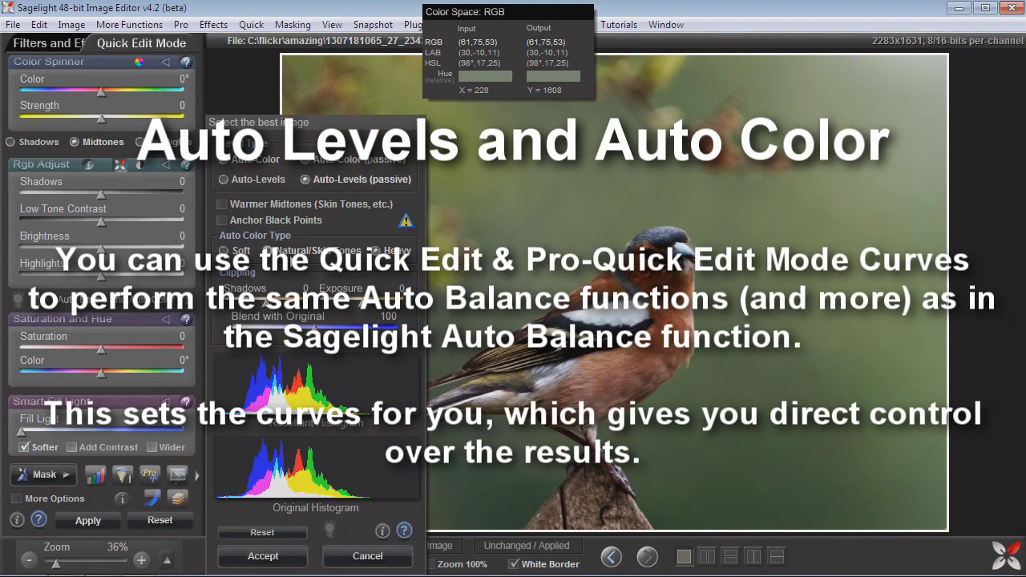
left_click_drag(314, 126, 853, 42)
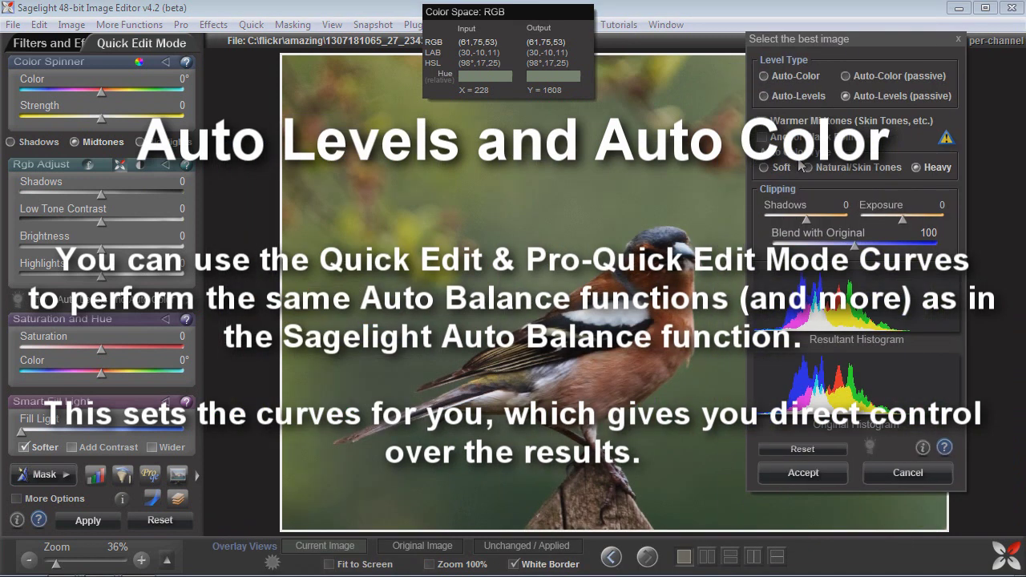
- Examine the protected highlight areas in the Auto Balance notice, compare them with the image, and close the notice
left_click(946, 140)
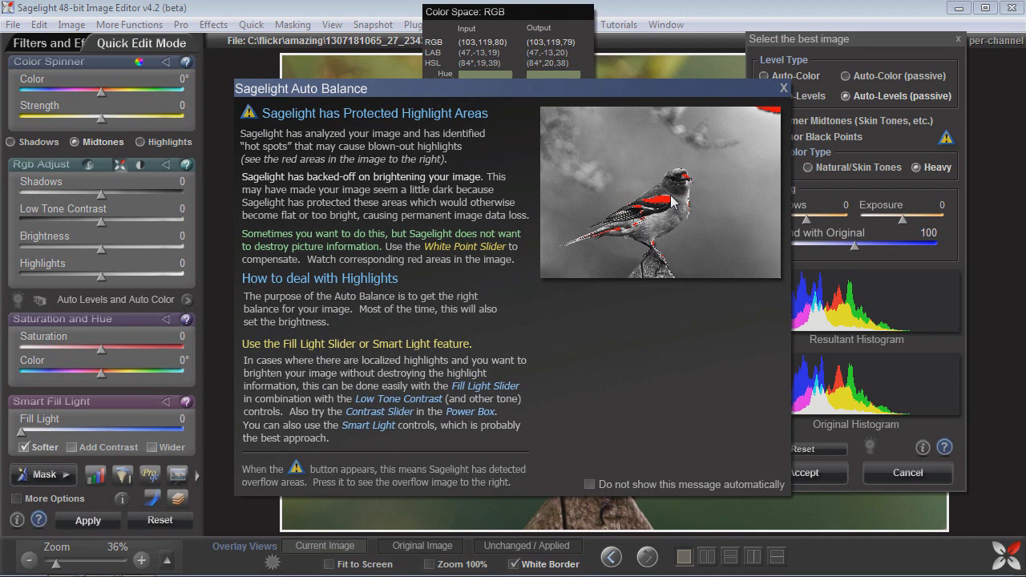
left_click_drag(494, 93, 427, 406)
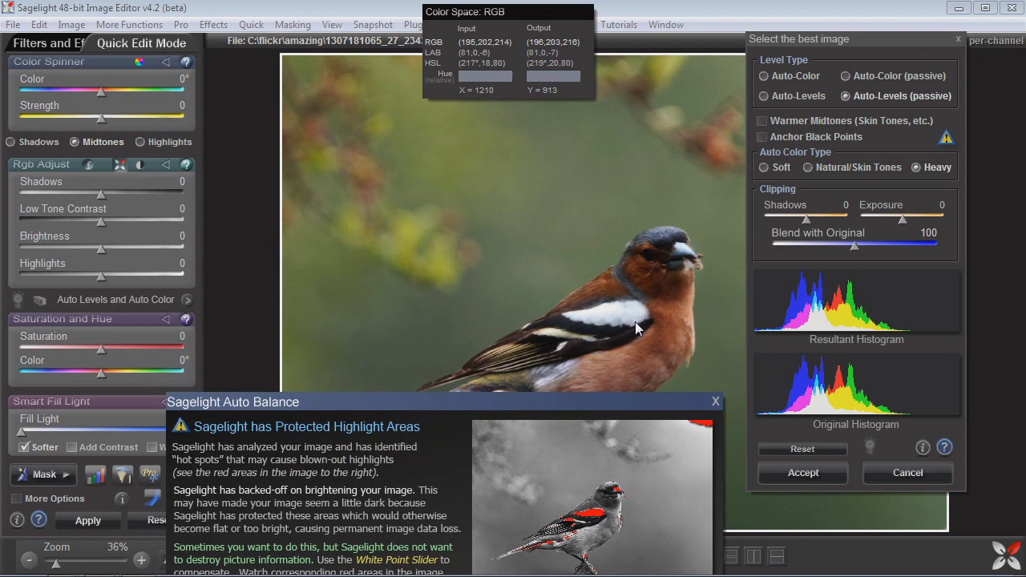
left_click_drag(519, 408, 428, 80)
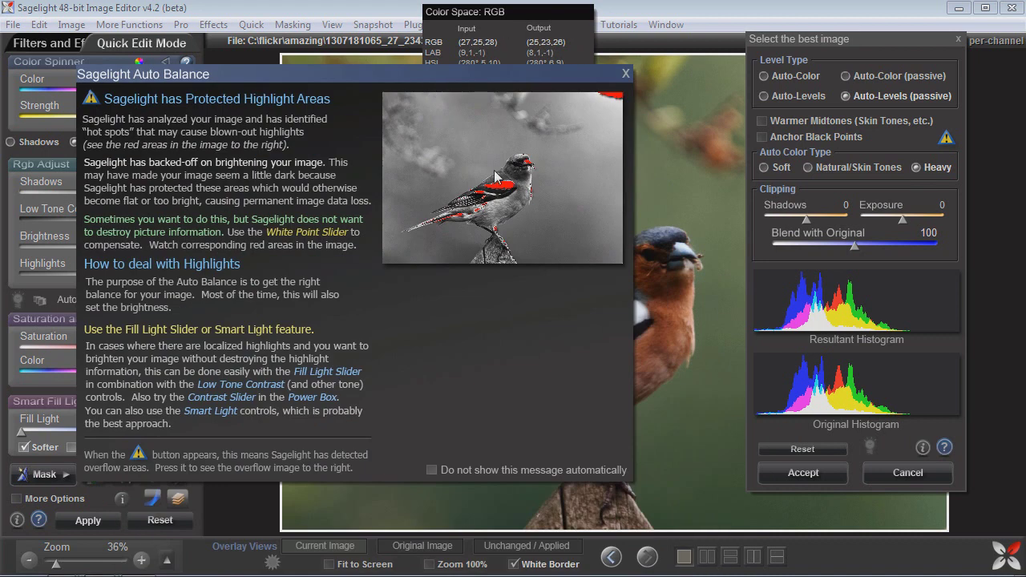
left_click_drag(494, 78, 523, 101)
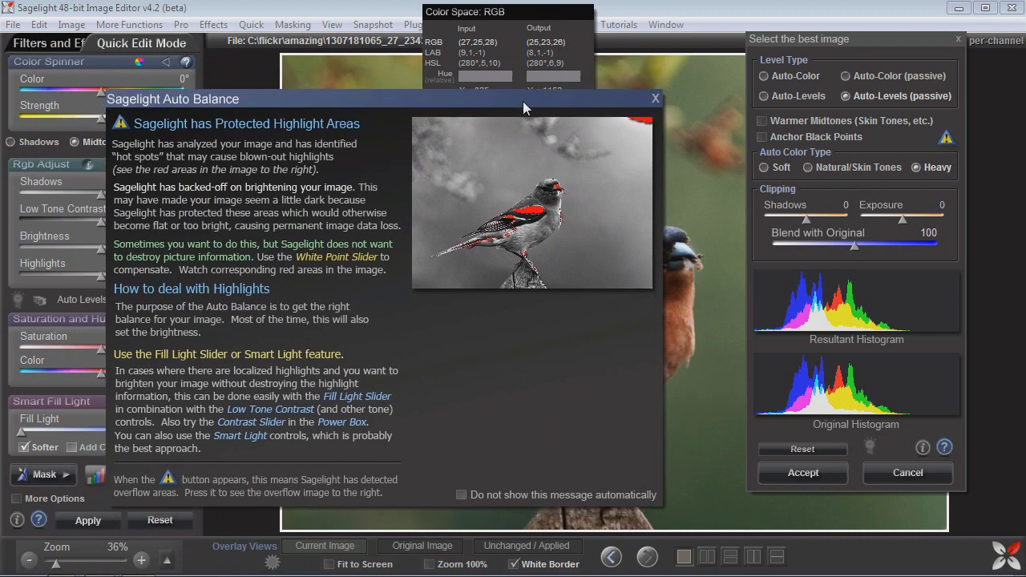
left_click(655, 101)
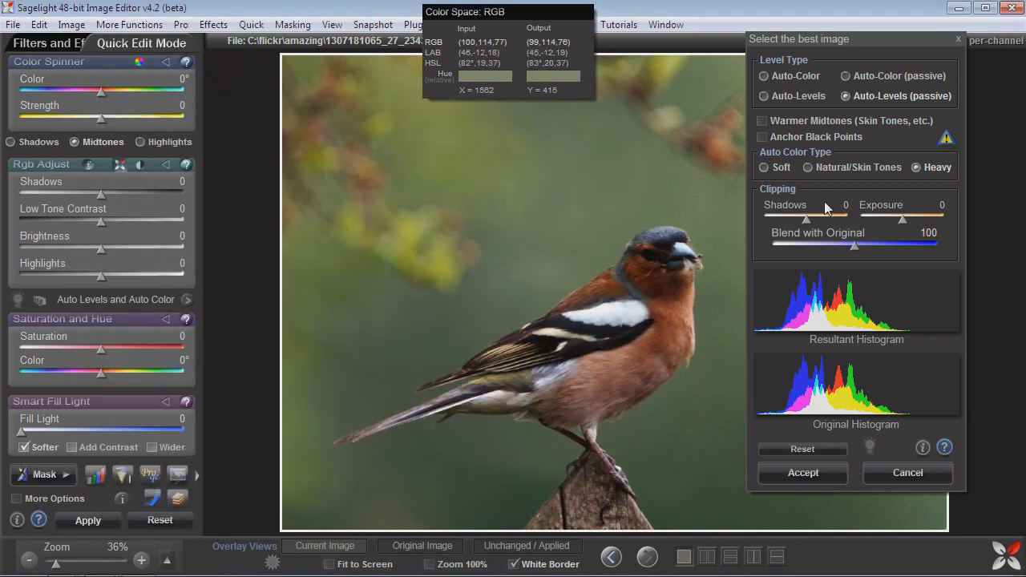
- Try an Exposure clipping of 9, return it to 0, and set the level type to Auto-Color
mouse_move(900, 213)
left_mouse_down()
mouse_move(920, 213)
mouse_move(906, 212)
left_mouse_up()
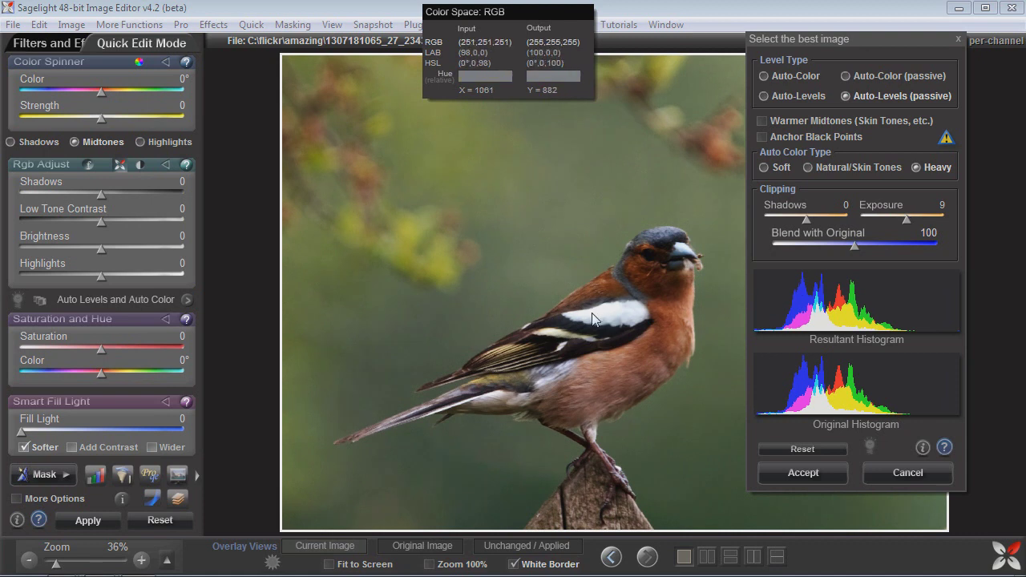
left_click_drag(906, 220, 903, 216)
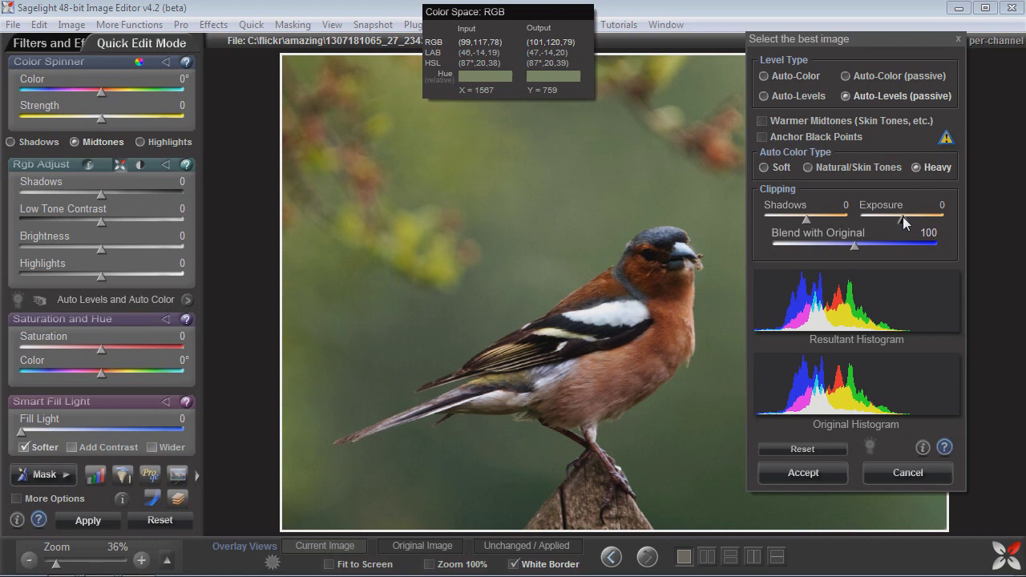
left_click(799, 94)
left_click(790, 78)
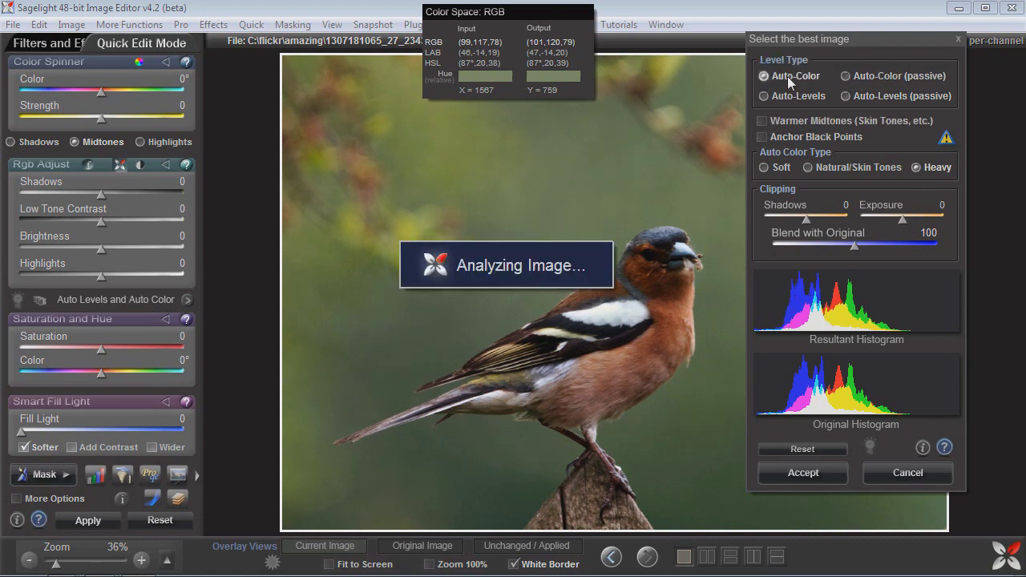
- Try blending the Auto-Color result with the original at 40, and cancel the auto levels dialog
left_click_drag(812, 51, 221, 51)
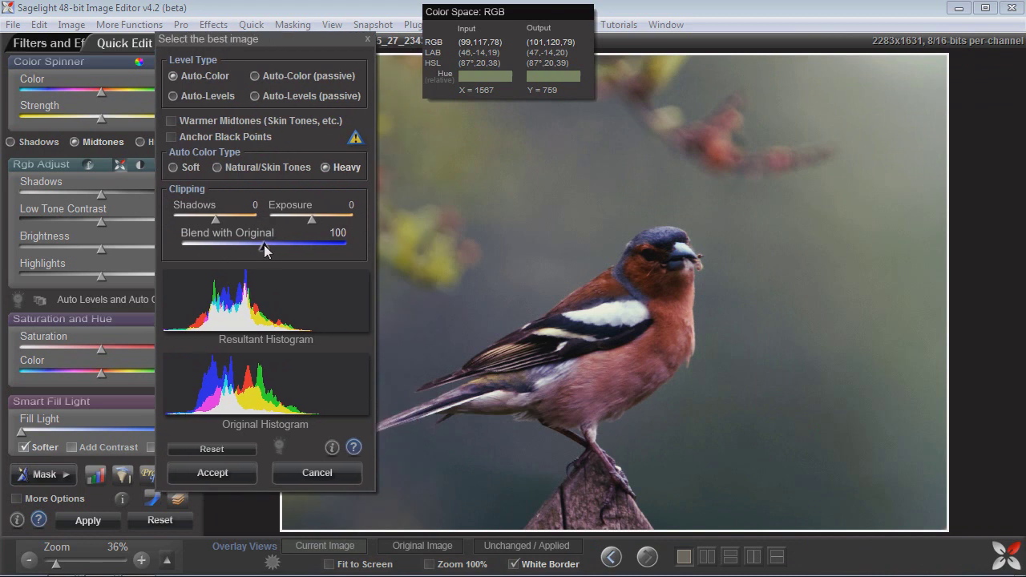
left_click_drag(264, 245, 216, 246)
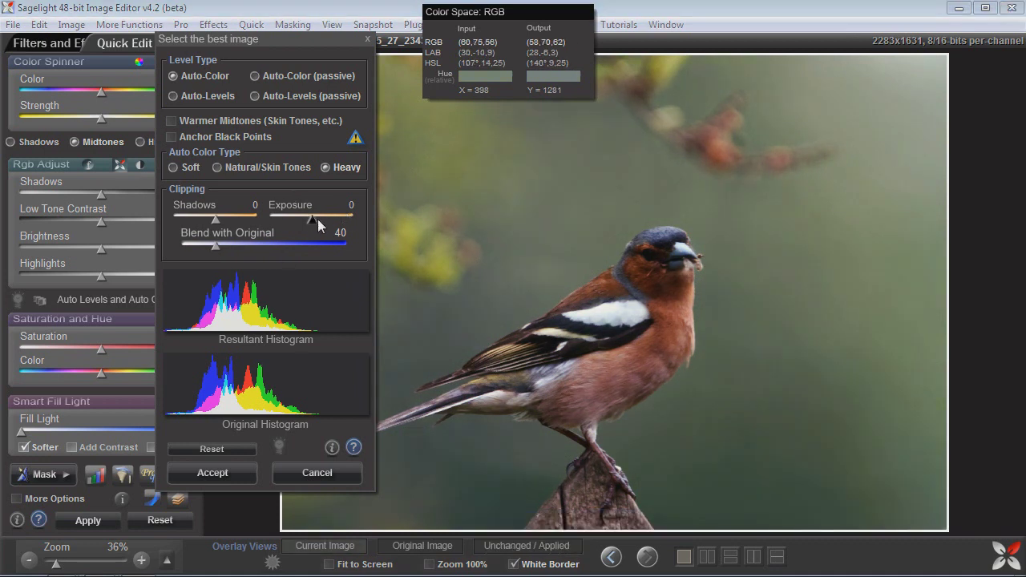
left_click(324, 471)
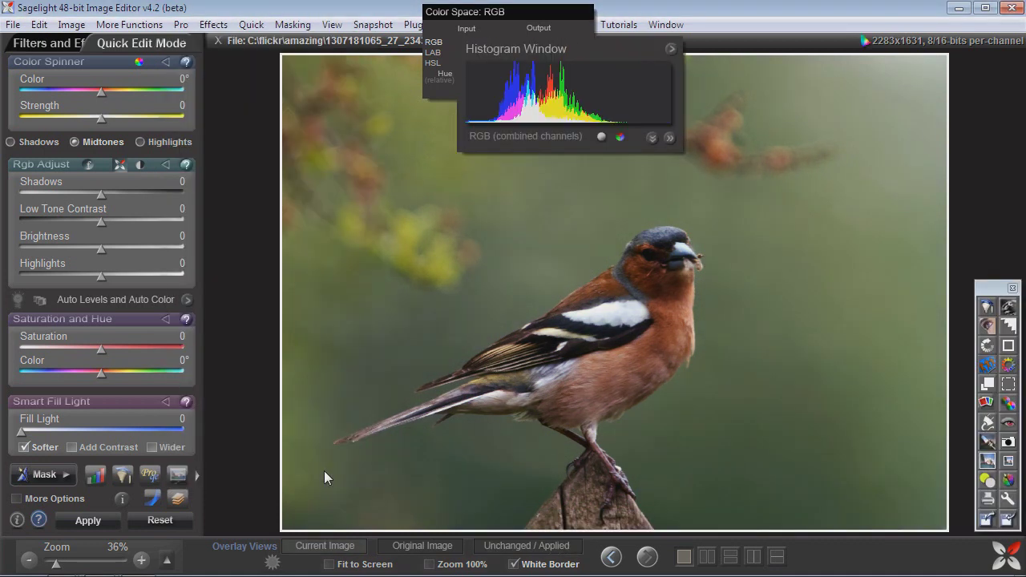
- Open the Quick Edit curves and apply Auto Levels + Color to the bird image
left_click(153, 499)
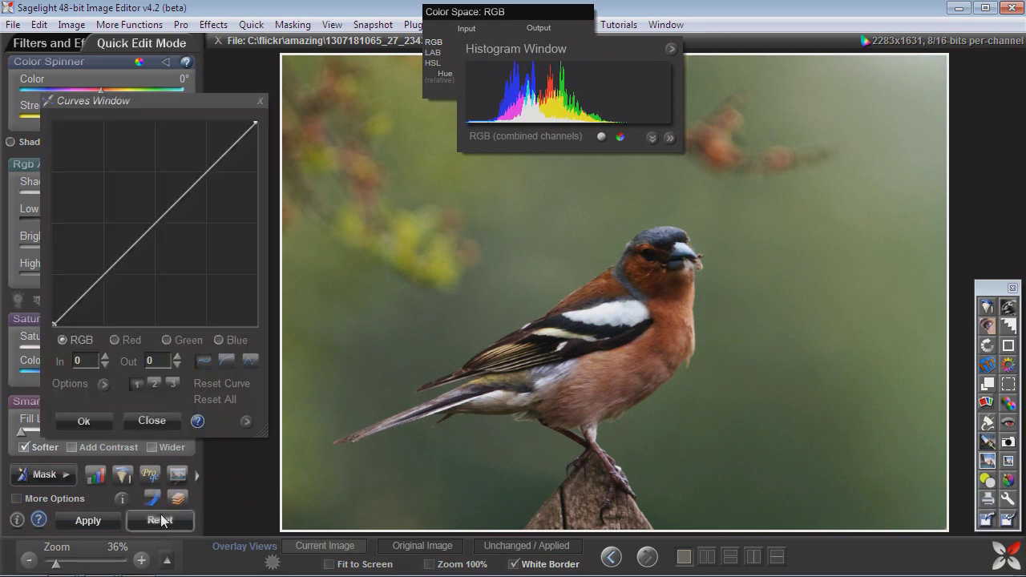
left_click(103, 386)
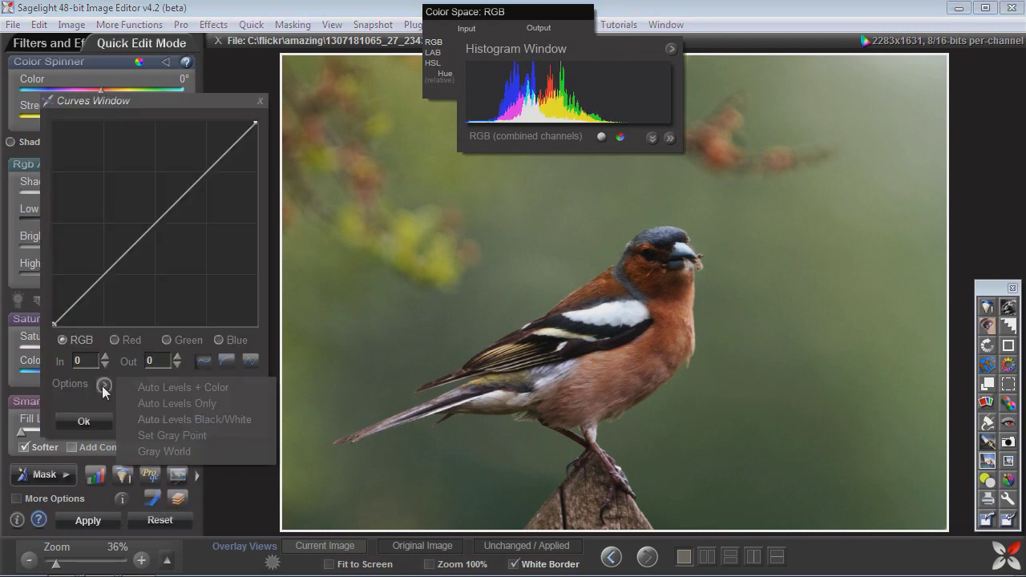
left_click(158, 387)
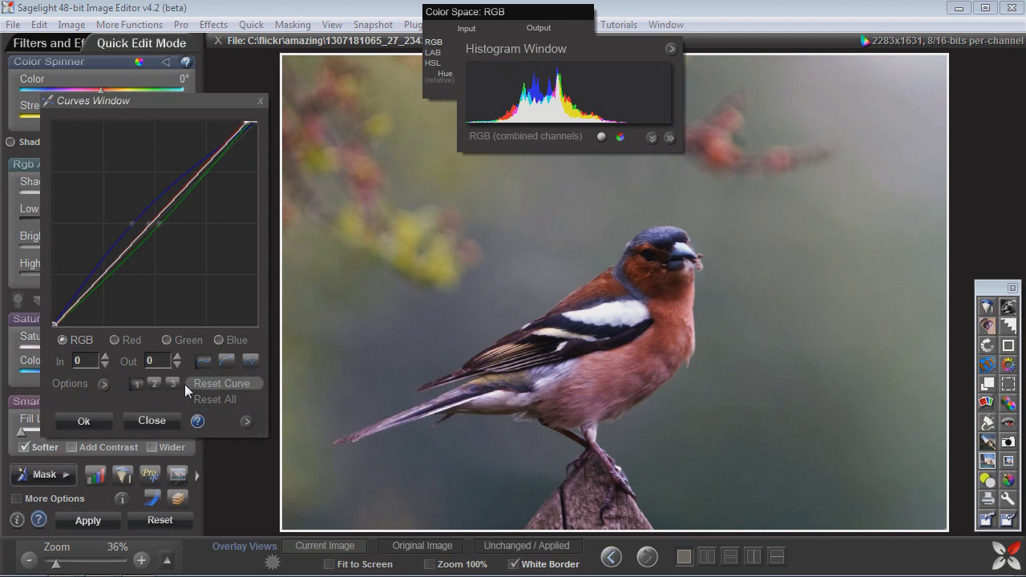
- Try the curves' Auto Levels Only option, followed by Auto Levels Black/White
left_click(105, 384)
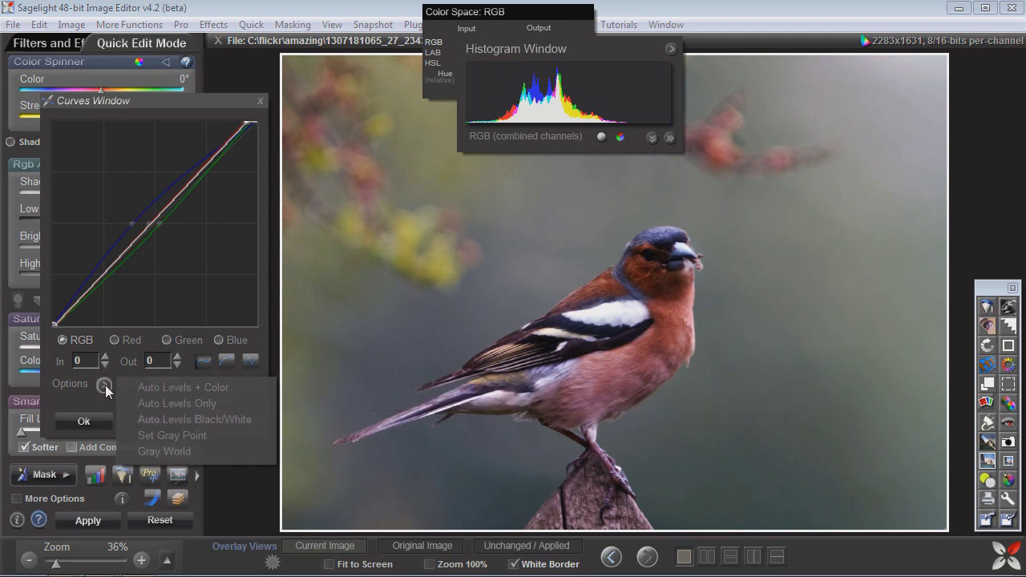
left_click(201, 405)
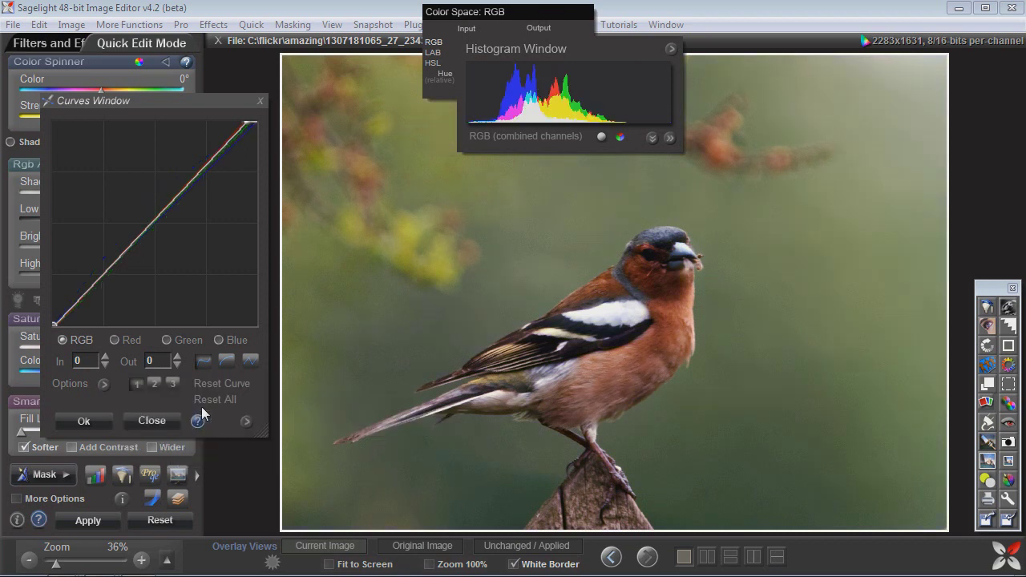
left_click(103, 384)
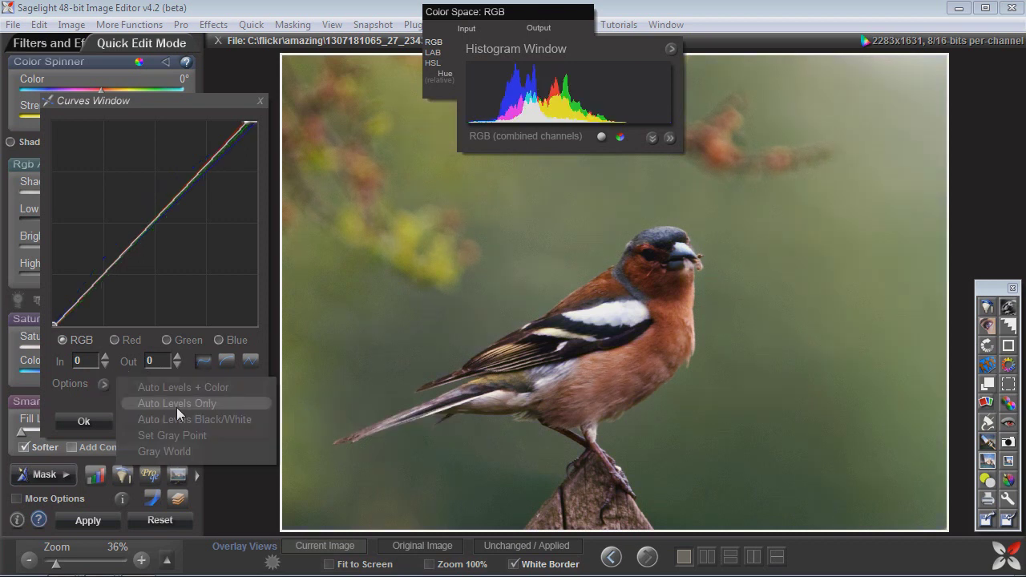
left_click(192, 420)
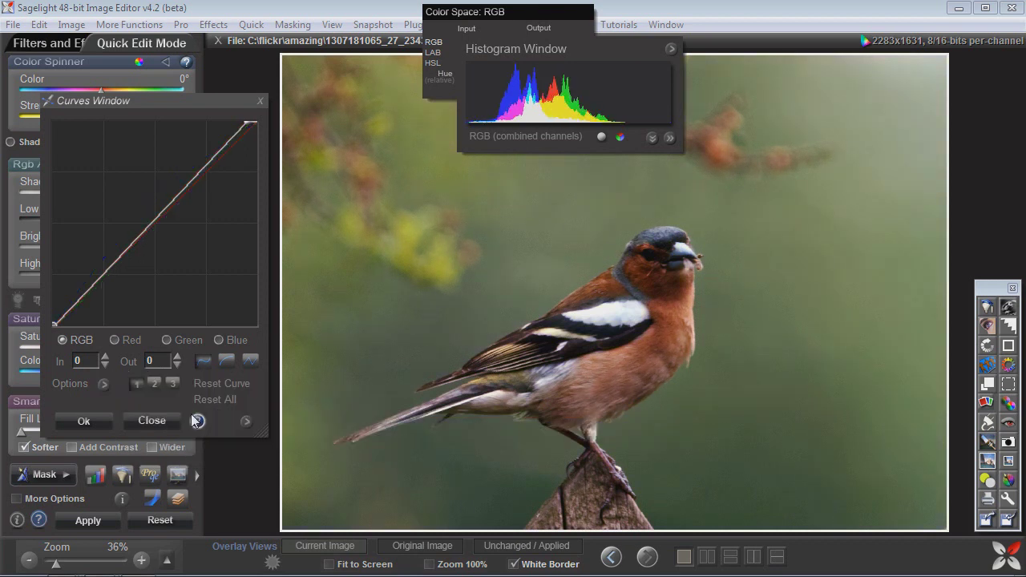
- Reapply Auto Levels Black/White and place the RGB curve's white point at 243 in, 255 out
left_click(105, 384)
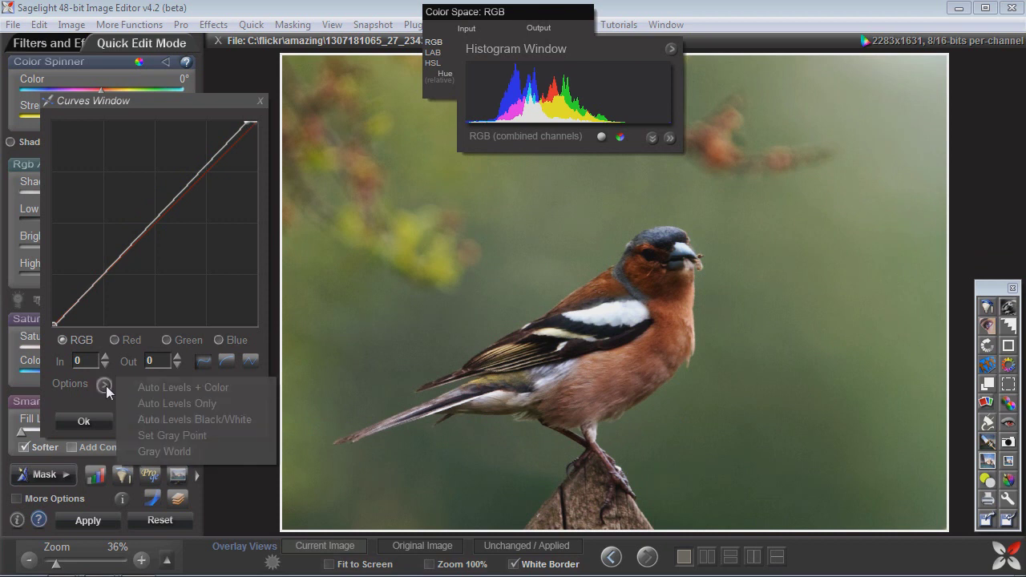
left_click(185, 416)
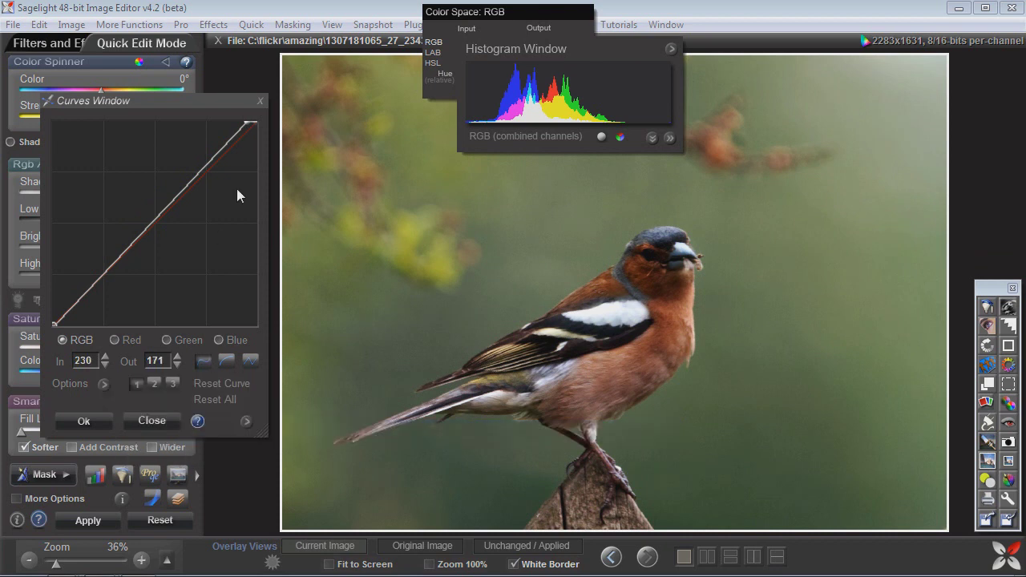
left_click_drag(247, 128, 248, 123)
- Apply the Gray World option to the curves, select the blue curve, and review the automatic curve options
left_click(103, 384)
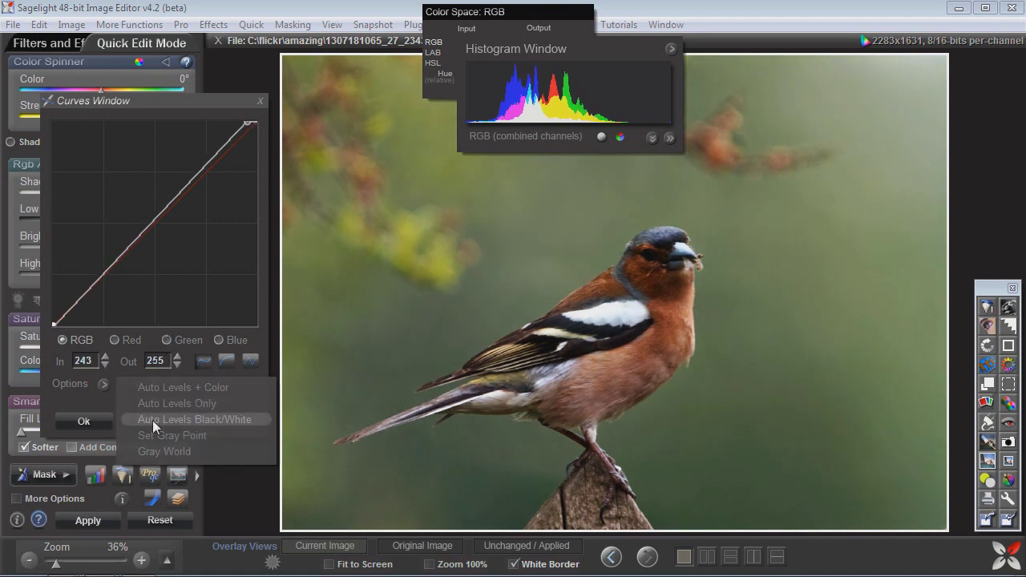
left_click(180, 457)
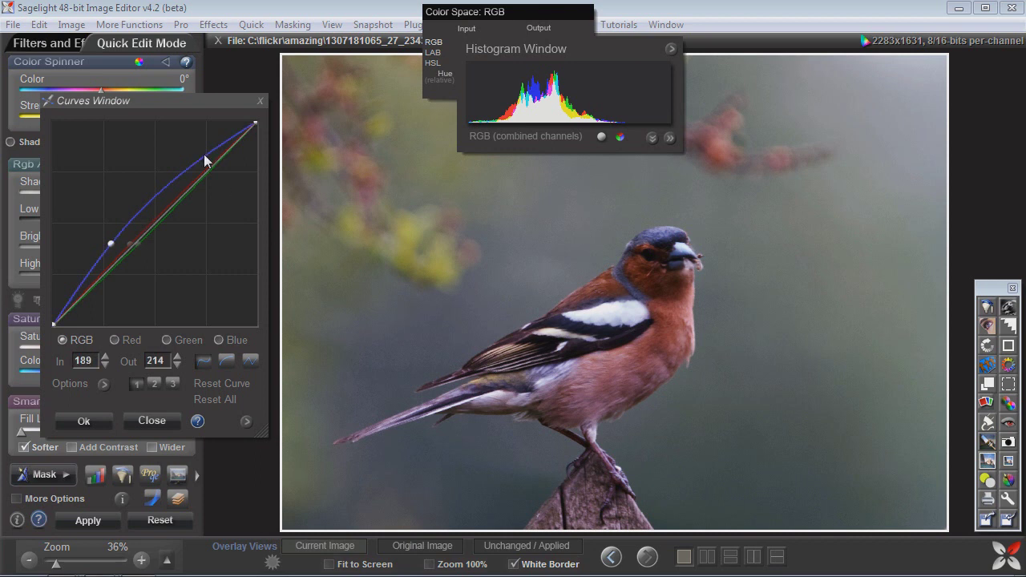
left_click(130, 219)
left_click(104, 385)
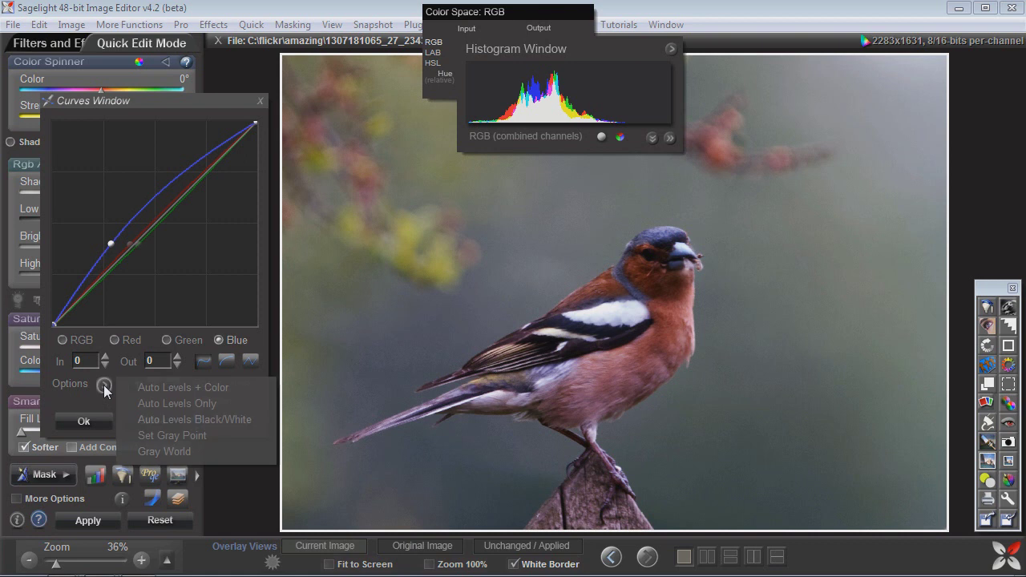
left_click(104, 385)
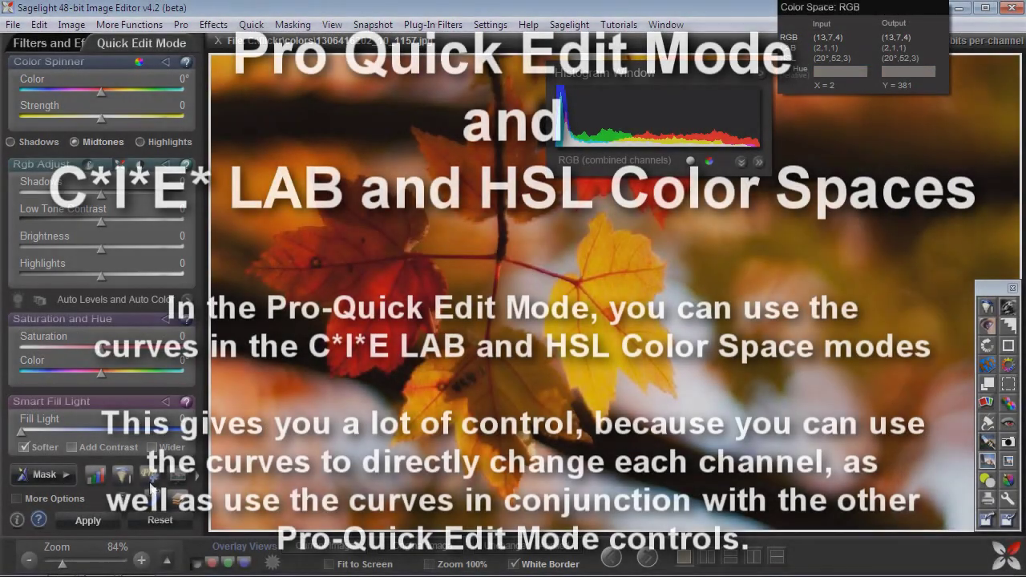
- Enter Pro Quick Edit Mode for the autumn leaves image and open its curves
left_click(152, 479)
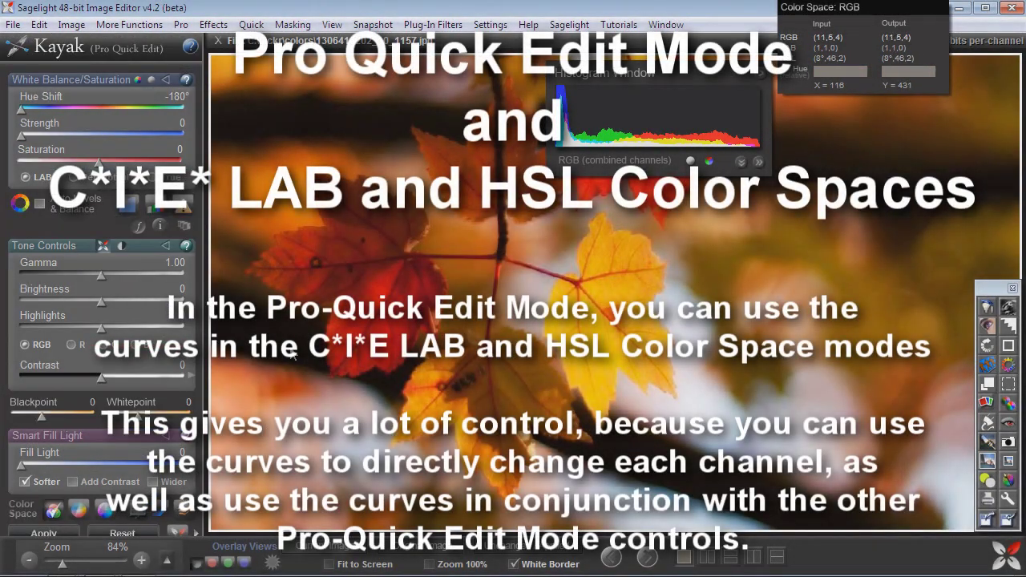
left_click(161, 479)
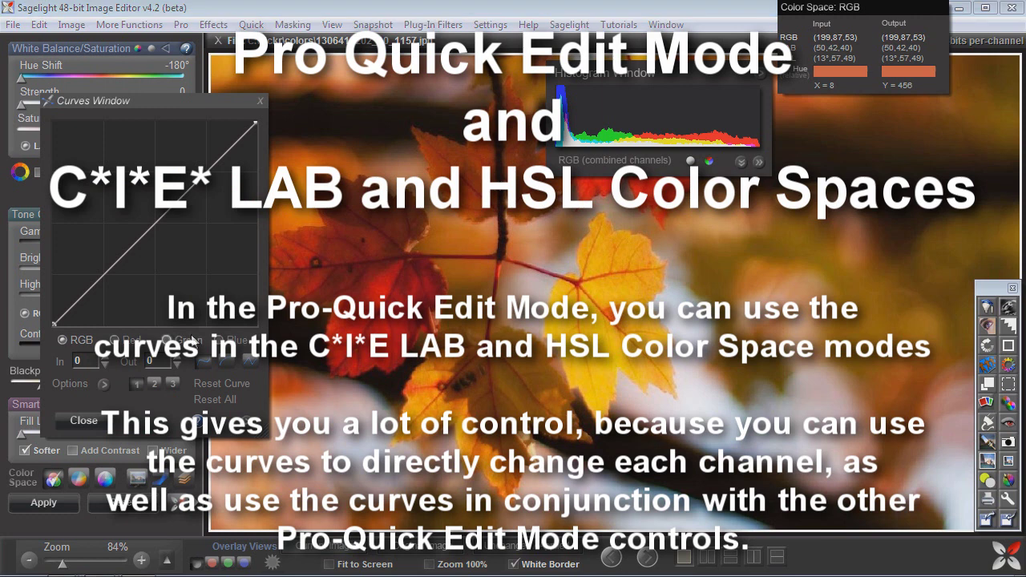
- Try raising the RGB curve and setting the red curve to 116 in, 131 out, and reset all curves
left_click_drag(150, 227, 142, 201)
left_click_drag(141, 259, 158, 222)
left_click_drag(113, 196, 145, 220)
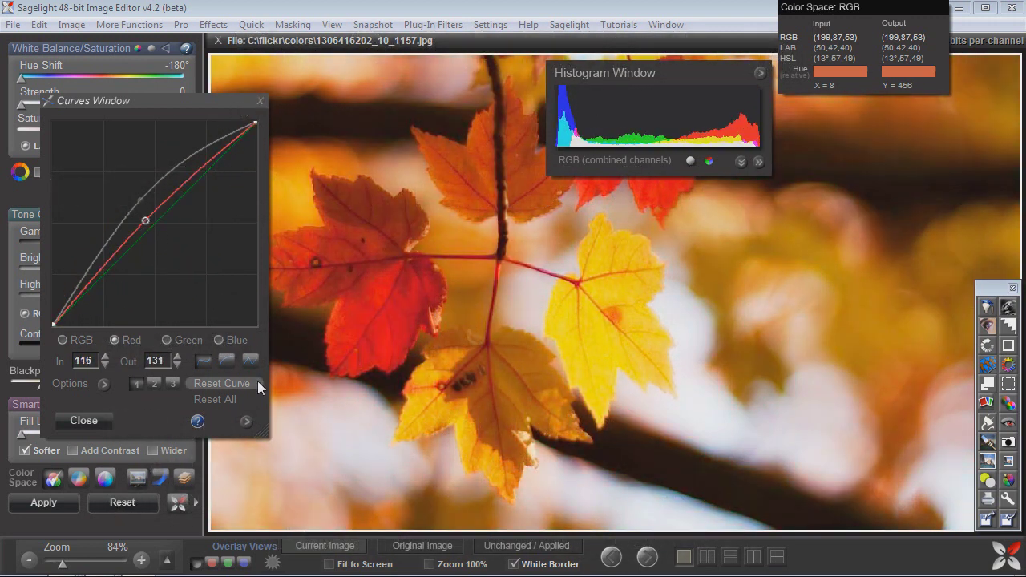
left_click(229, 384)
left_click(219, 399)
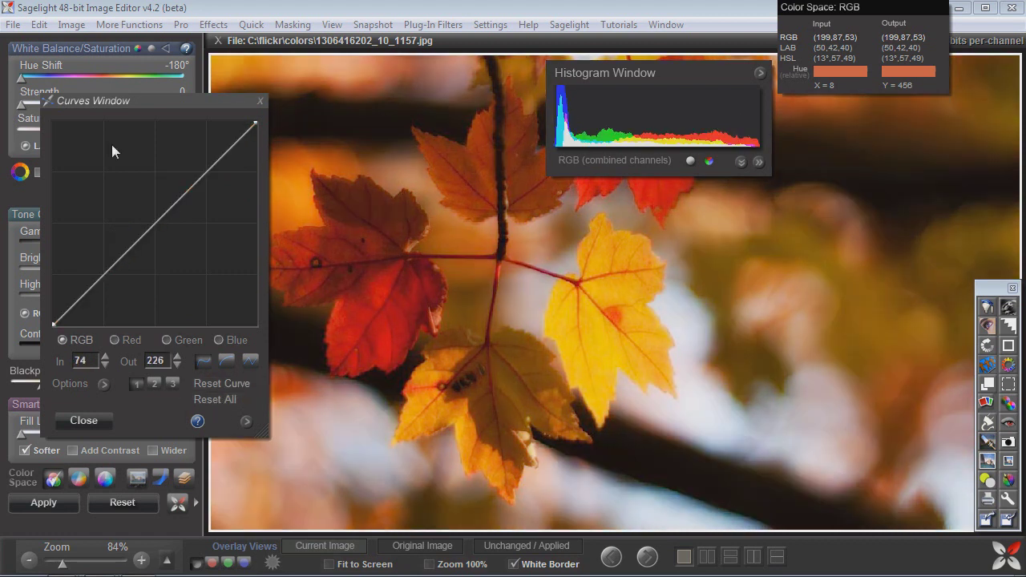
- Switch the color space to C*I*E LAB and check the separate channel histograms
left_click_drag(137, 107, 173, 47)
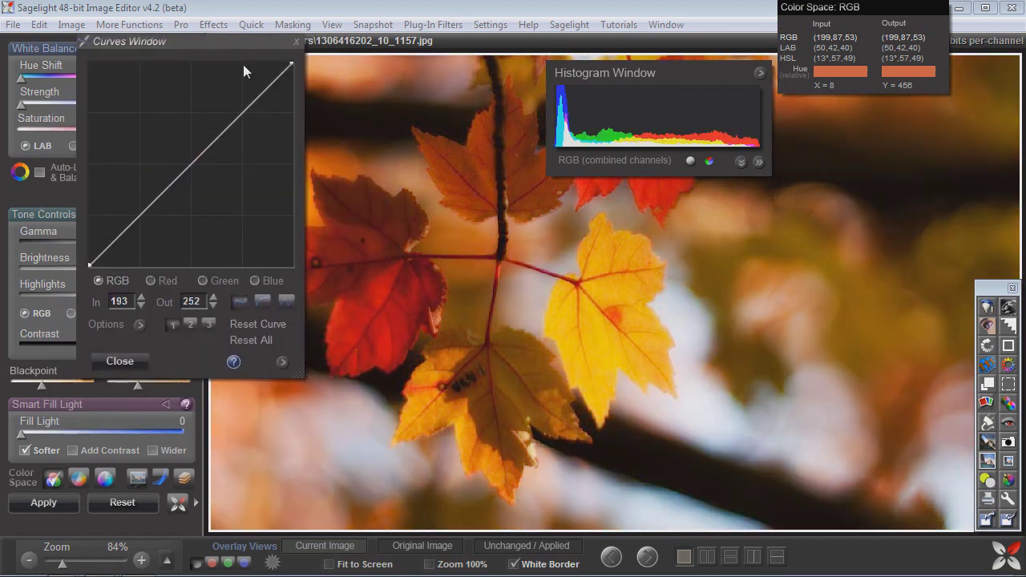
left_click(78, 479)
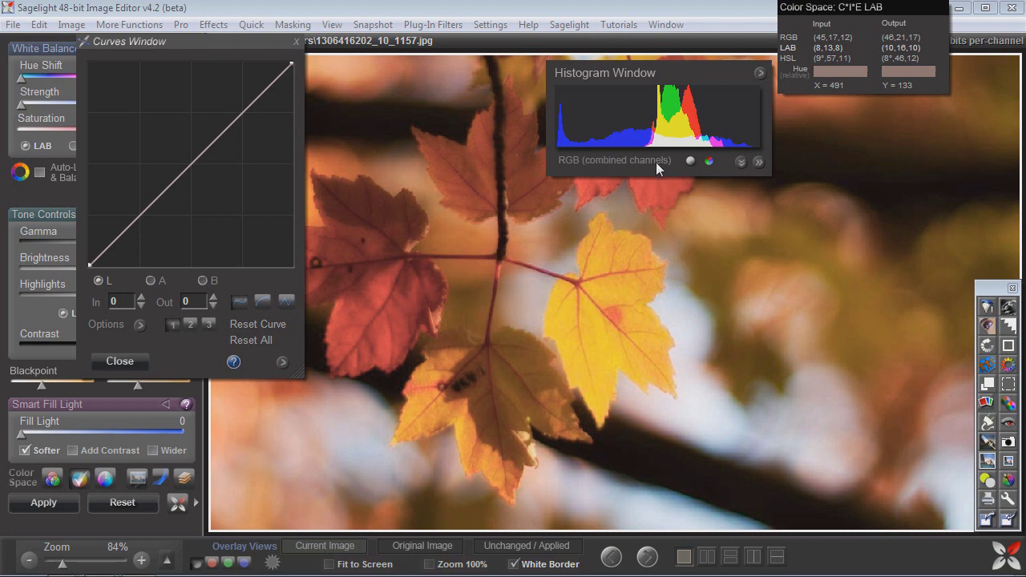
left_click(740, 162)
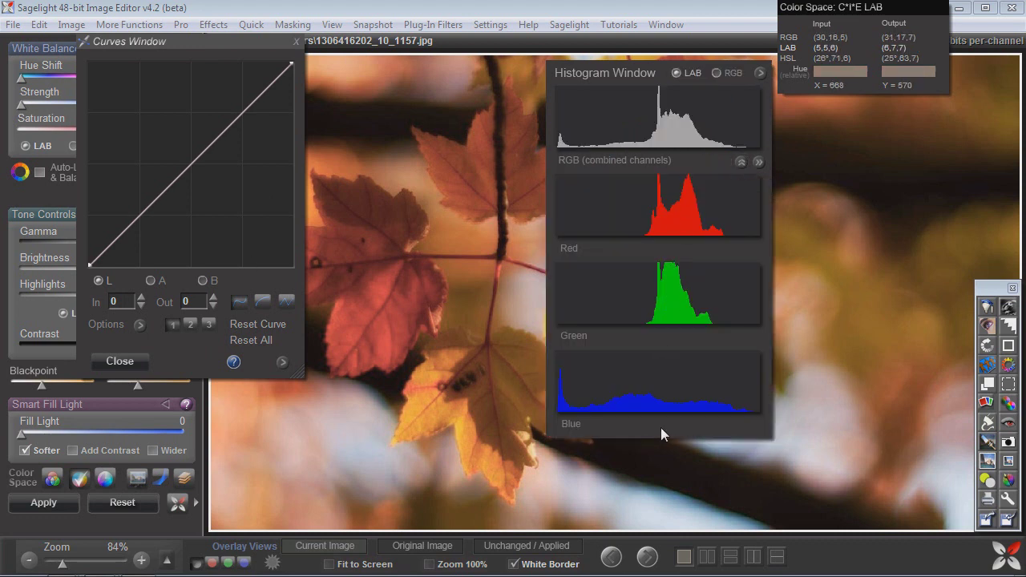
left_click(738, 161)
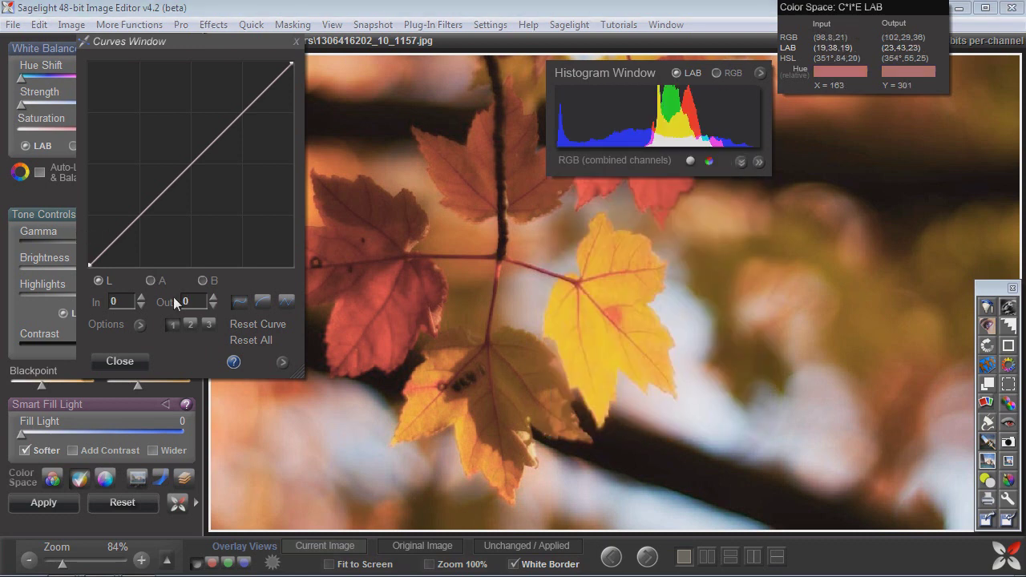
- Try reshaping the L, A and B curves one at a time, and reset all curves
left_click_drag(183, 169, 166, 231)
left_click_drag(202, 201, 248, 268)
left_click_drag(183, 170, 200, 276)
left_click(98, 279)
left_click(150, 280)
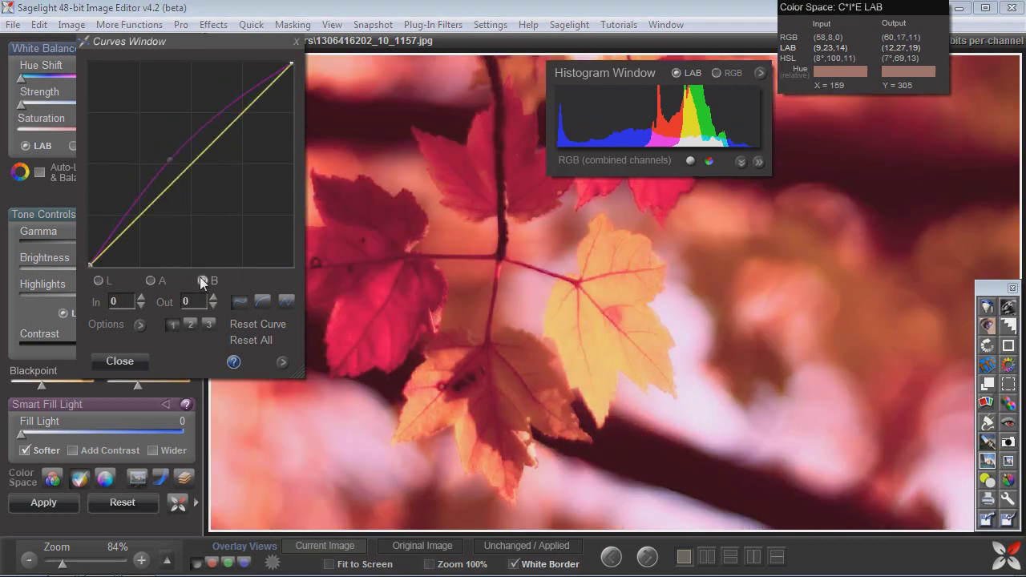
left_click_drag(182, 178, 208, 134)
left_click(215, 280)
left_click(257, 340)
- Try S-shaped A and B curves anchored at the midpoint, with B at 148 in, 173 out, plus lower Gamma, and reset all adjustments
left_click(151, 280)
left_click(203, 280)
left_click(189, 166)
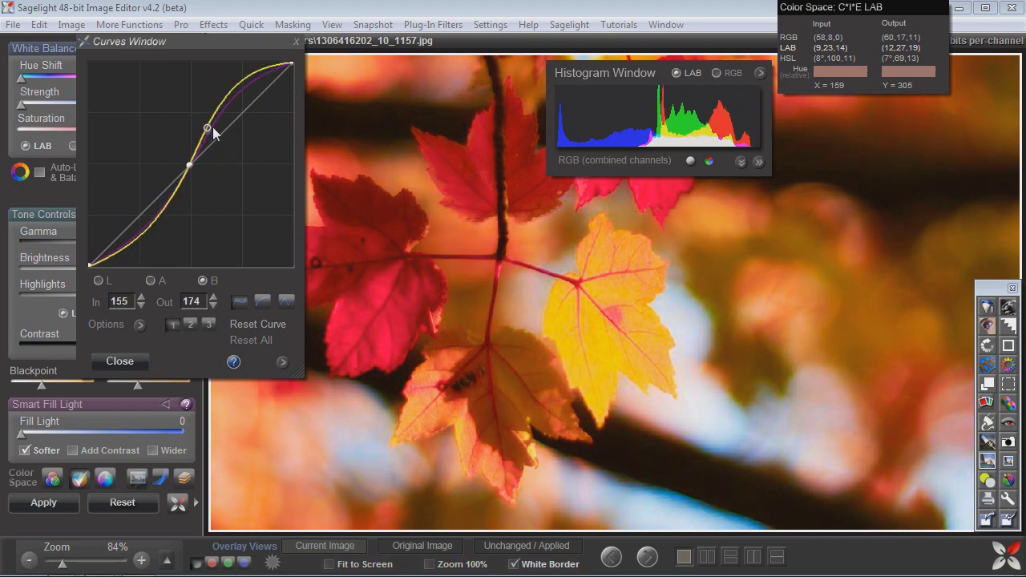
left_click_drag(135, 44, 214, 56)
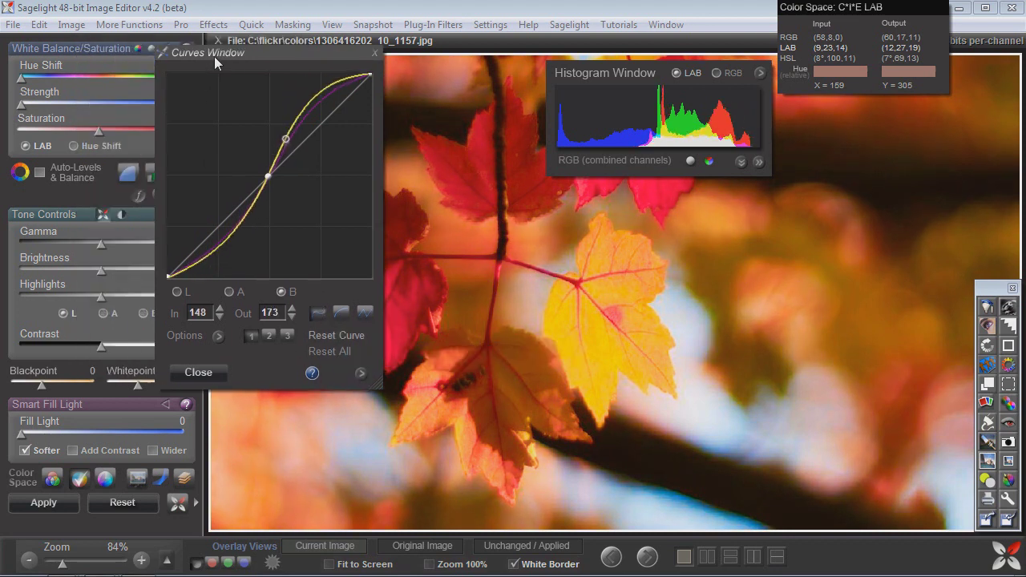
left_click_drag(101, 245, 66, 247)
left_click(123, 503)
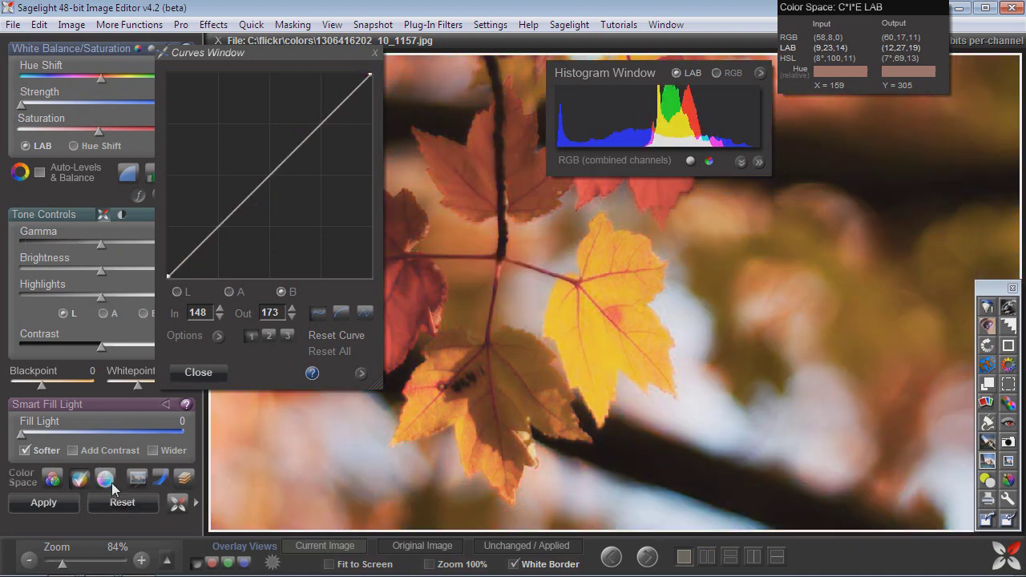
- Switch the color space to HSL and raise the Hue curve's start point to 0 in, 163 out
left_click(107, 480)
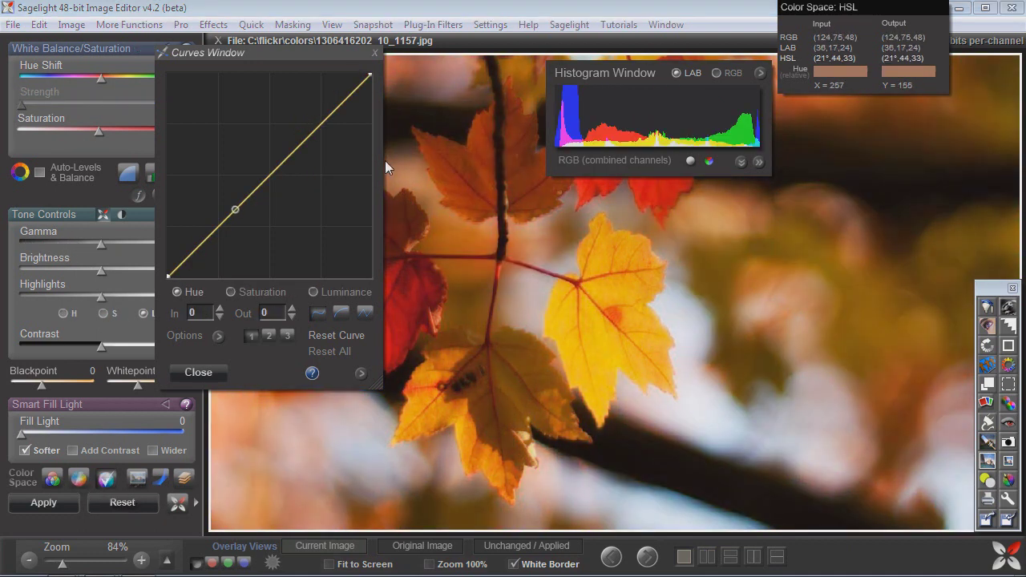
left_click_drag(235, 208, 101, 213)
left_click_drag(178, 271, 156, 152)
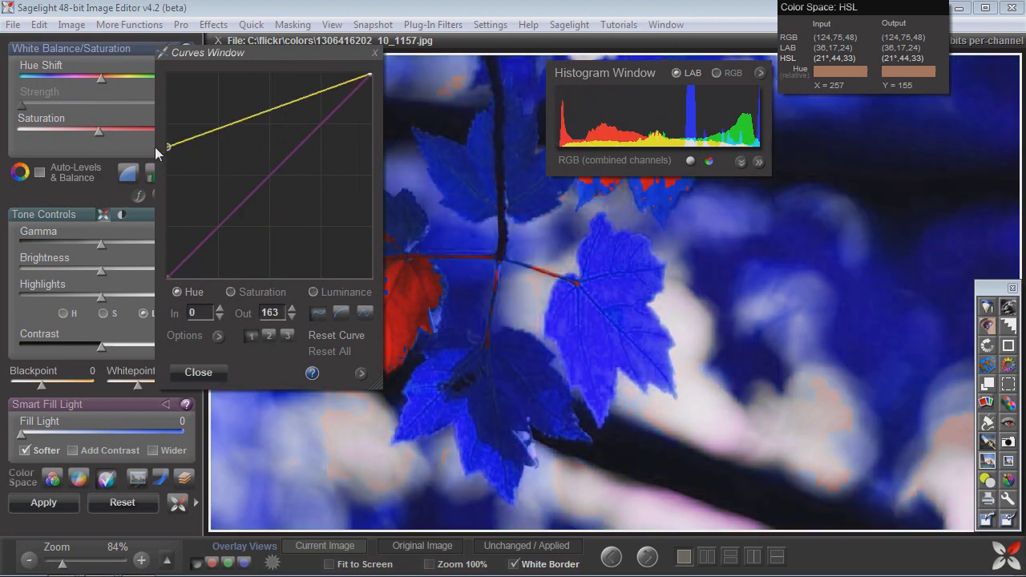
- Try a dipped Hue curve with both end points raised and its low point at 189 in, 67 out
left_click_drag(370, 75, 371, 150)
left_click_drag(284, 151, 278, 230)
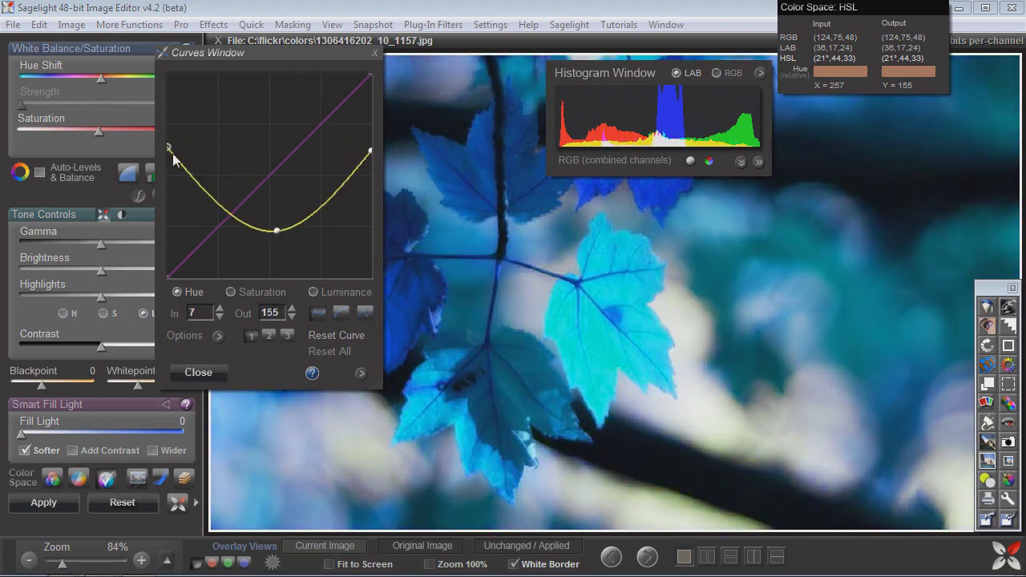
left_click_drag(168, 152, 164, 88)
left_click_drag(370, 150, 380, 95)
left_click_drag(276, 231, 319, 224)
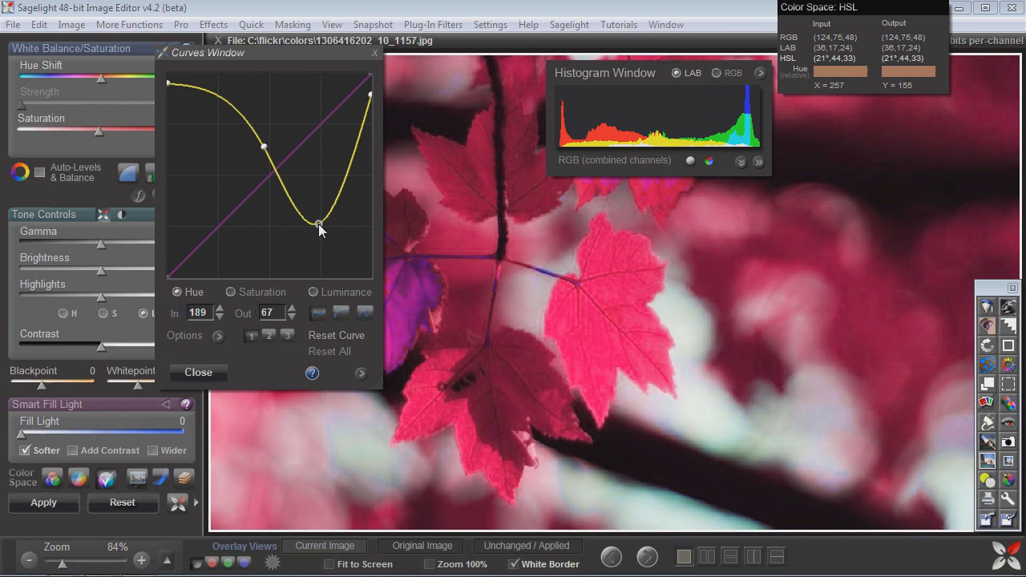
- Try a small adjustment to the Saturation curve, and reset all HSL curves
left_click(257, 291)
left_click_drag(248, 189, 225, 206)
left_click(335, 353)
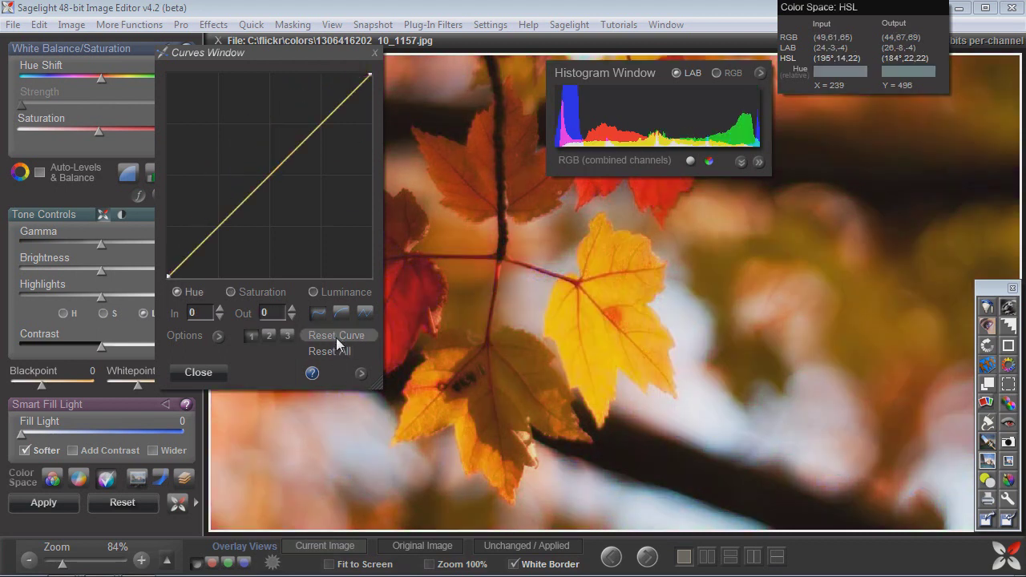
- Raise the Saturation curve with a point at 96 in, 197 out, and move the curves window clear of the sliders
left_click(231, 292)
left_click_drag(254, 190, 245, 120)
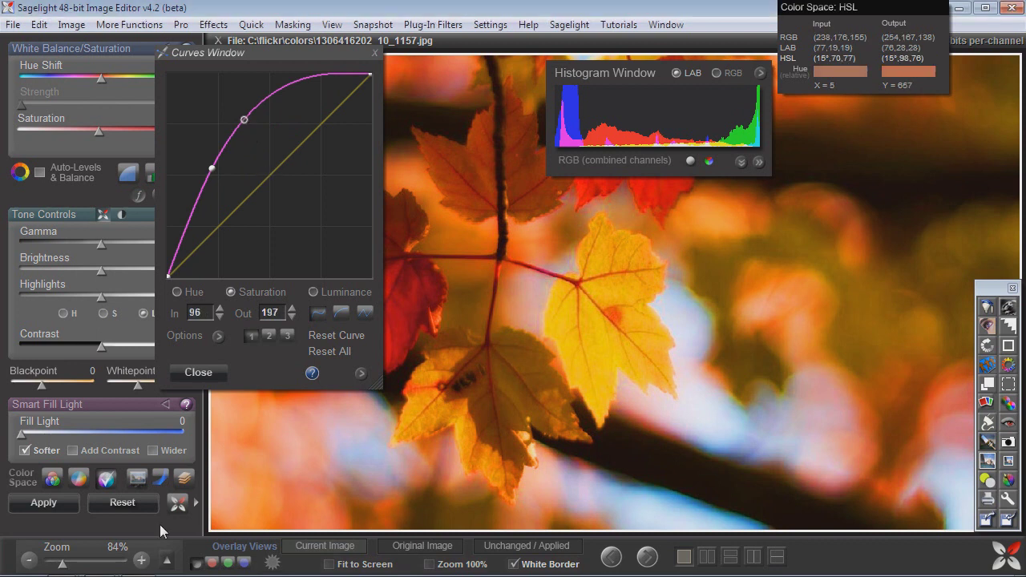
left_click_drag(232, 58, 318, 202)
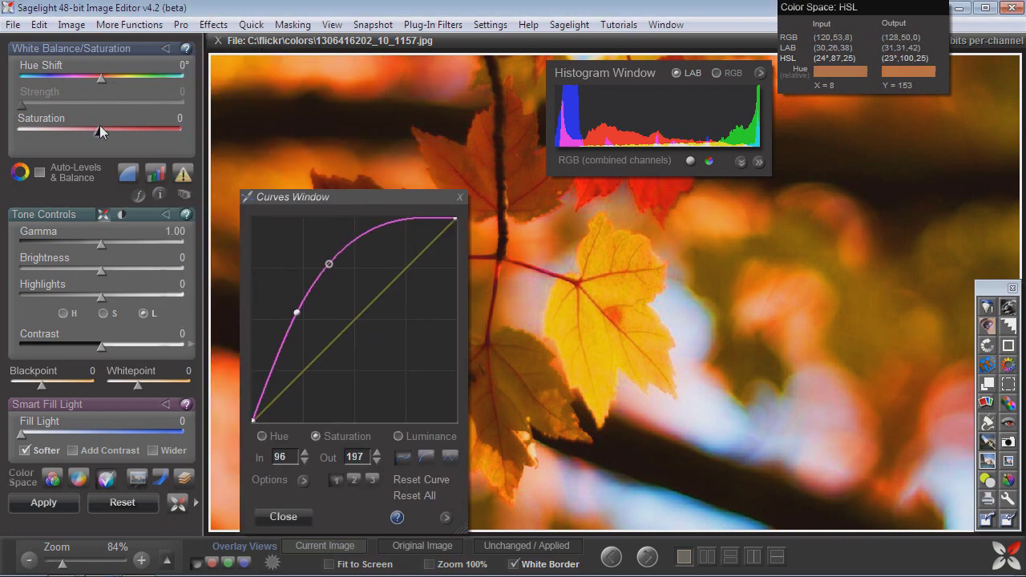
- Set Saturation to 26 and Hue Shift to 29°, and reset all HSL curves
mouse_move(102, 81)
left_mouse_down()
mouse_move(42, 84)
mouse_move(141, 81)
mouse_move(106, 82)
left_mouse_up()
left_click_drag(86, 126, 125, 125)
left_click(415, 496)
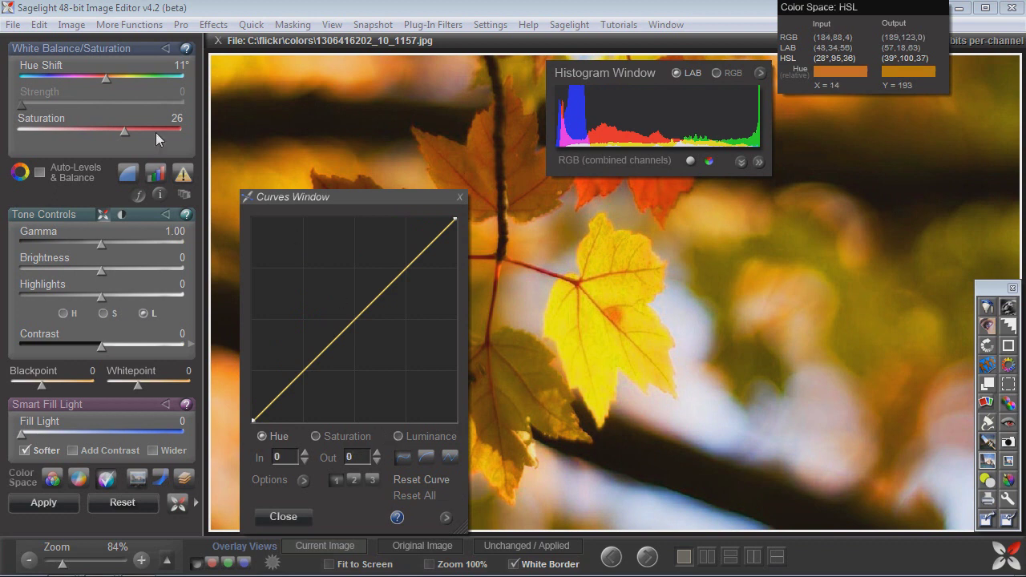
left_click_drag(101, 77, 114, 83)
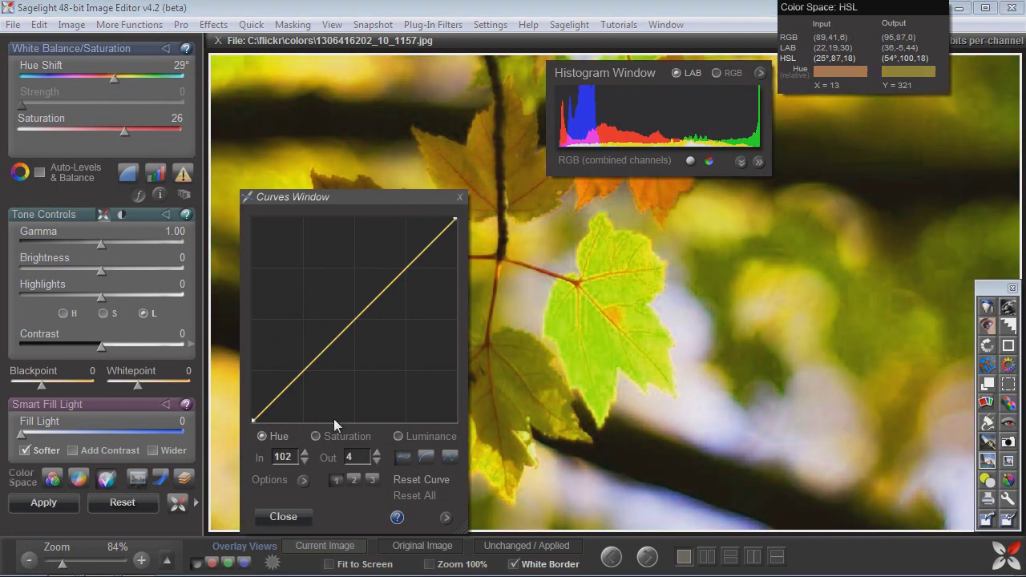
- Place a point near the low end of the Hue curve and set Hue Shift to -139°
mouse_move(342, 336)
left_mouse_down()
mouse_move(328, 304)
mouse_move(333, 326)
left_mouse_up()
left_click_drag(385, 275, 276, 396)
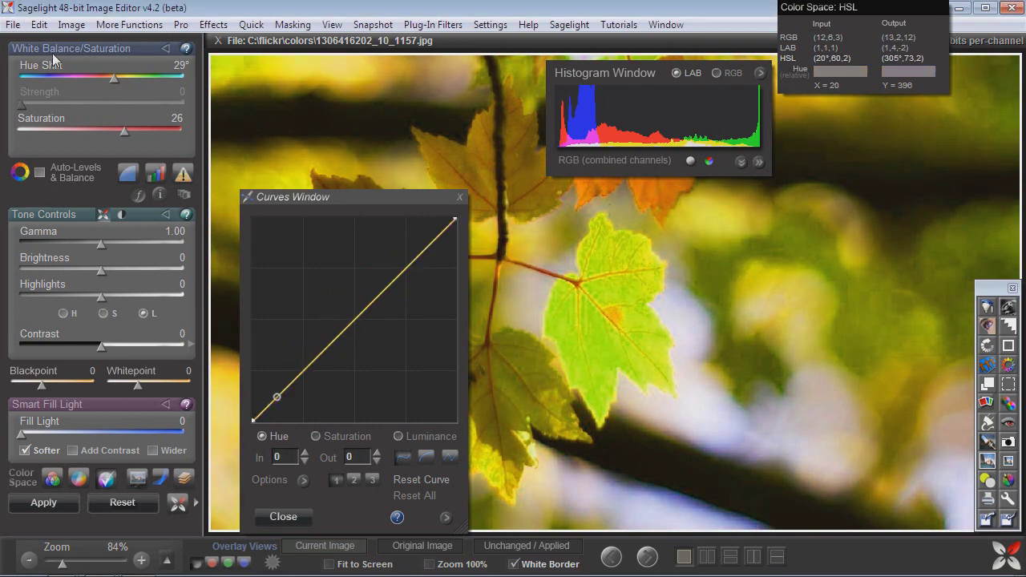
left_click(103, 80)
left_click_drag(103, 80, 39, 102)
- Try a wavy Hue curve with its second point at 188 in, 101 out and Saturation at 4, and reset all curves
left_click_drag(277, 397, 310, 345)
left_click_drag(348, 314, 402, 342)
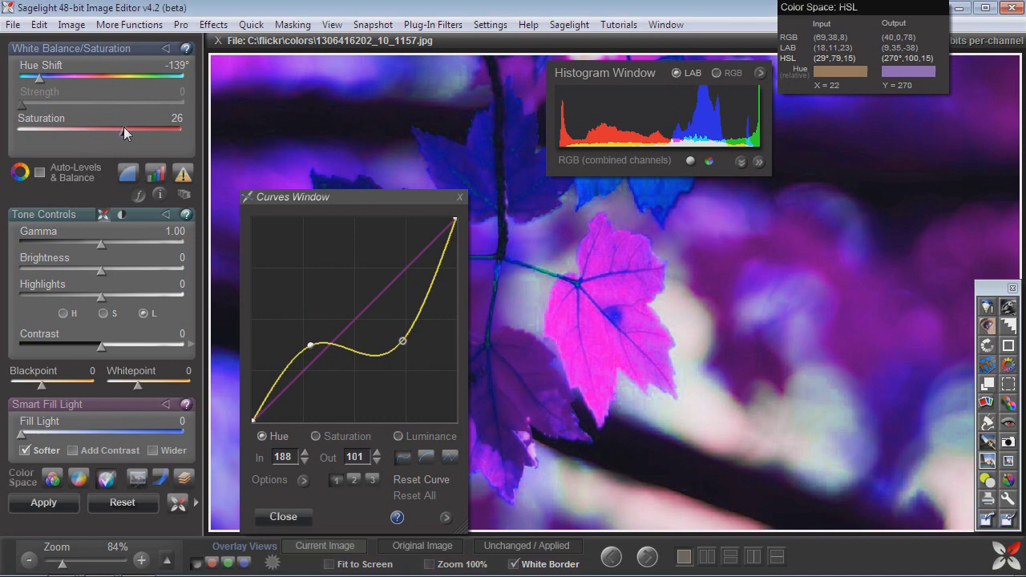
left_click_drag(123, 128, 101, 133)
left_click(414, 496)
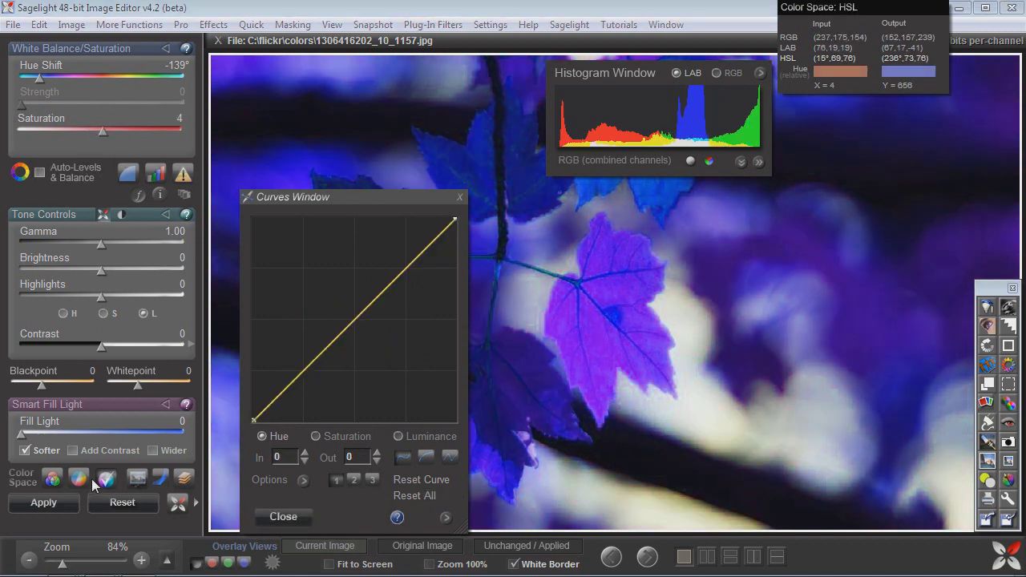
- Switch the color space to LAB and set Hue Shift to -37°, Strength to 1 and Saturation to 35
left_click(84, 479)
left_click_drag(27, 106, 102, 106)
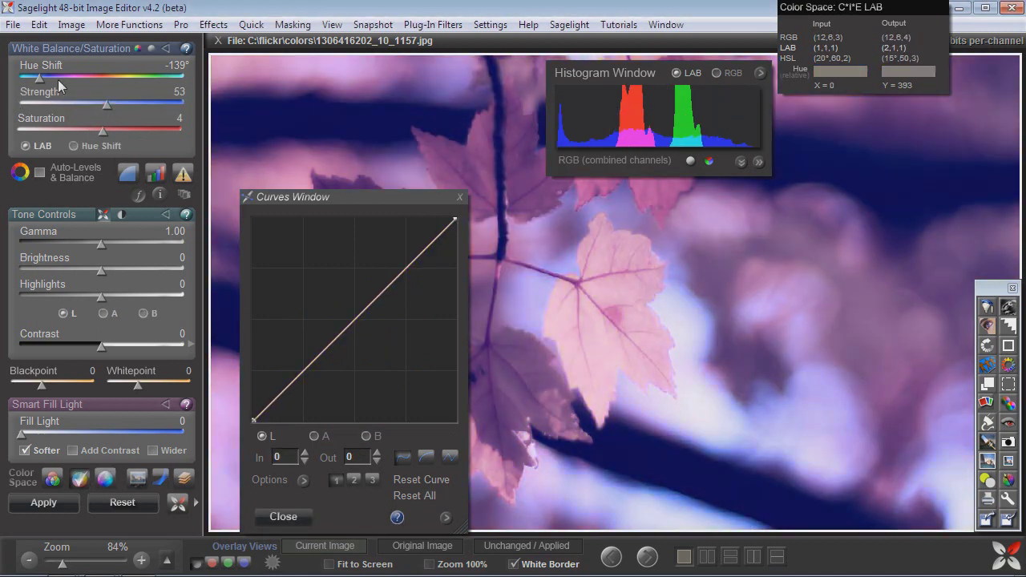
left_click_drag(38, 78, 24, 105)
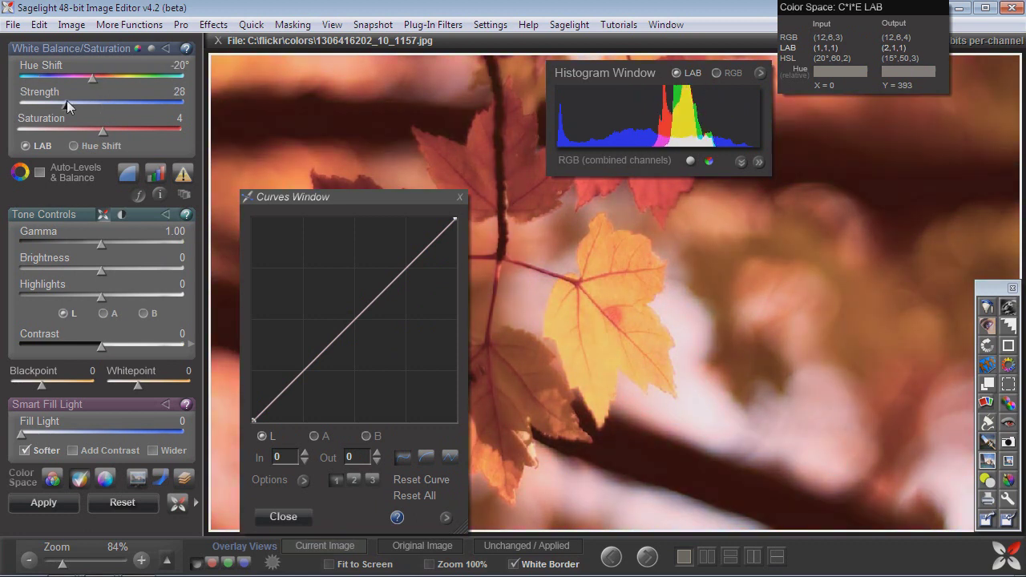
left_click_drag(101, 130, 133, 129)
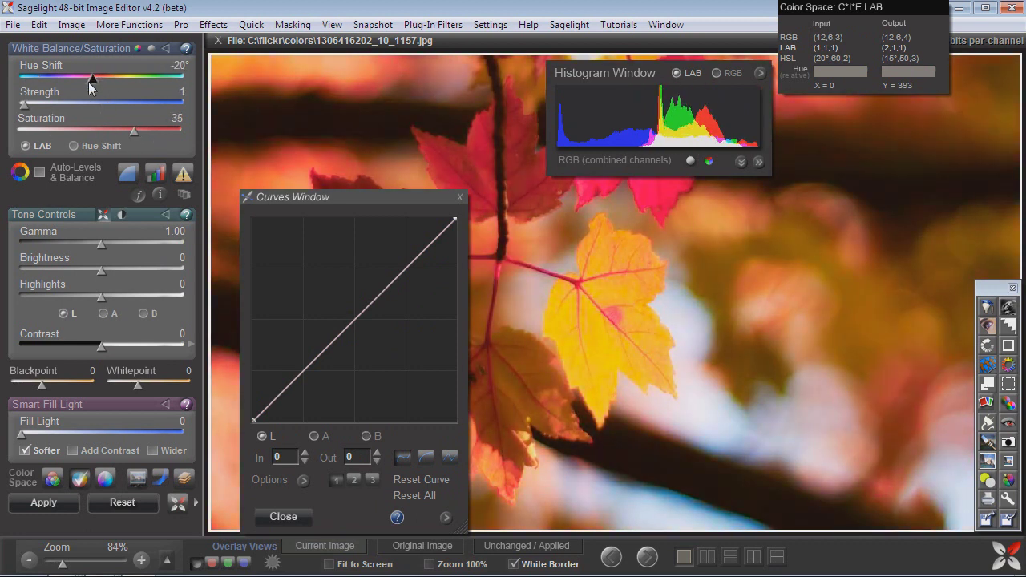
left_click_drag(88, 82, 85, 78)
- Lower the L curve slightly and raise the B curve's upper range, anchoring it at 80 in, 86 out
left_click_drag(318, 346, 329, 373)
left_click(366, 435)
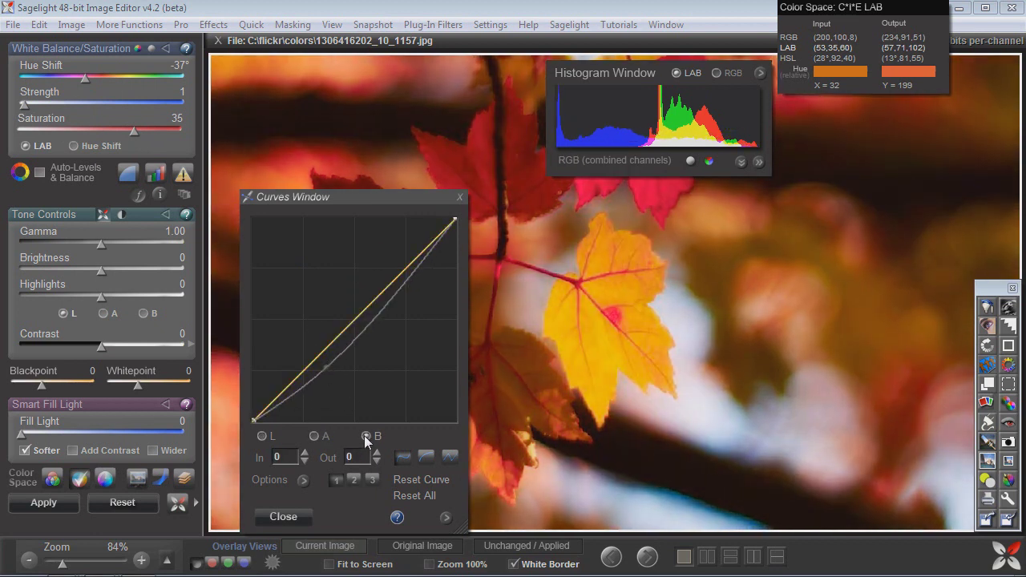
left_click_drag(355, 317, 317, 359)
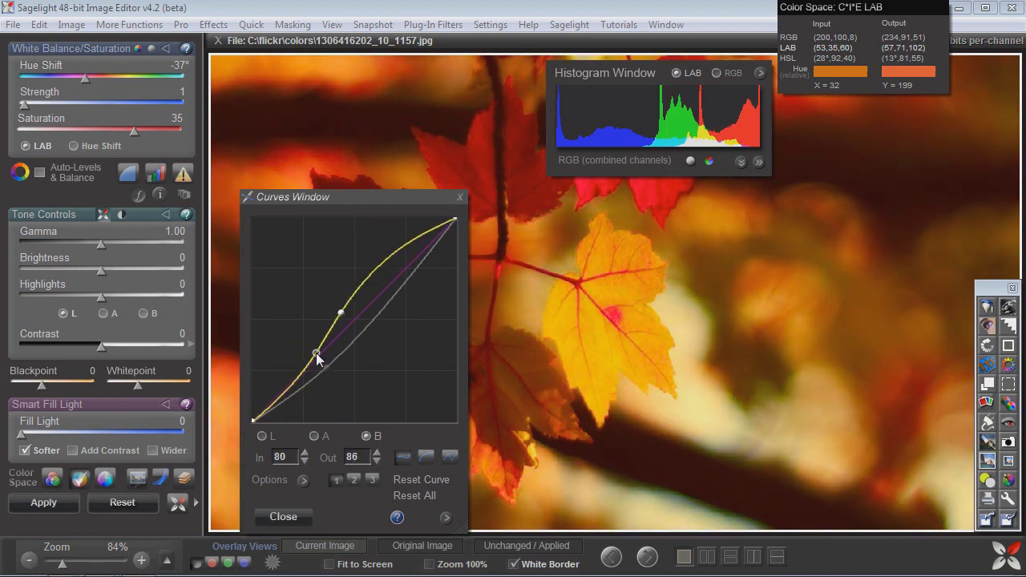
left_click_drag(299, 203, 300, 128)
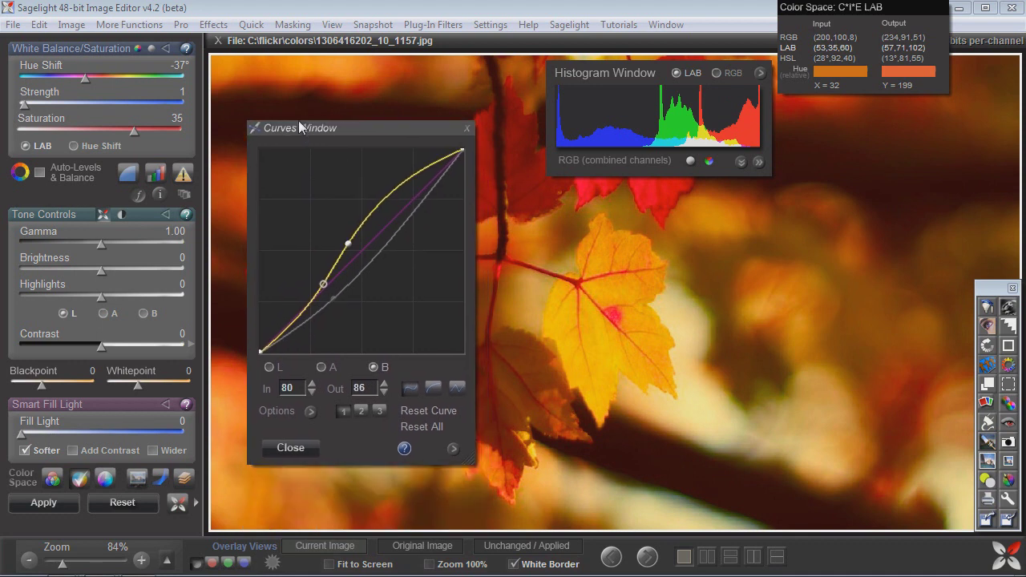